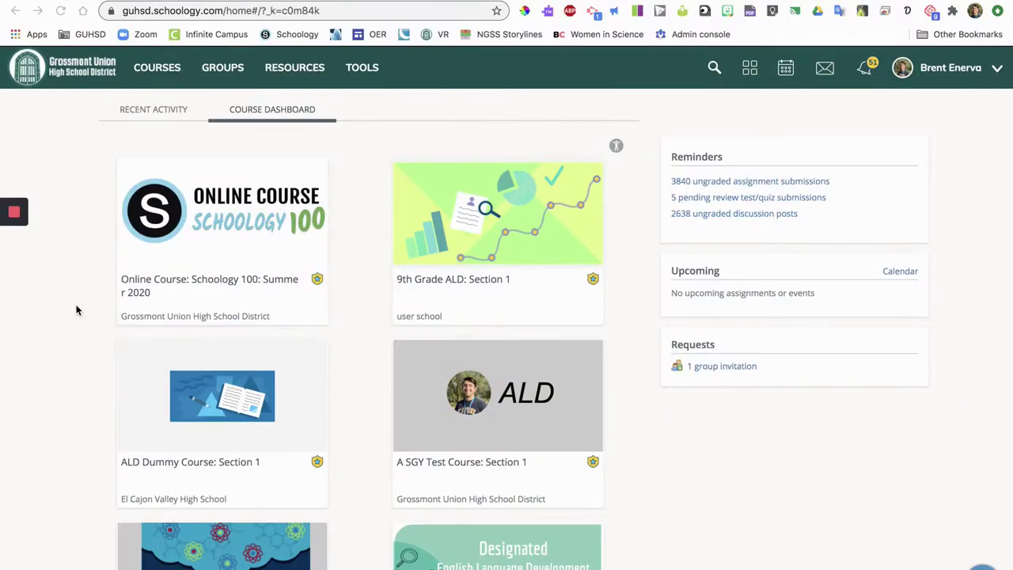
Open the personal Resources library to show the Home collection
left_click(304, 71)
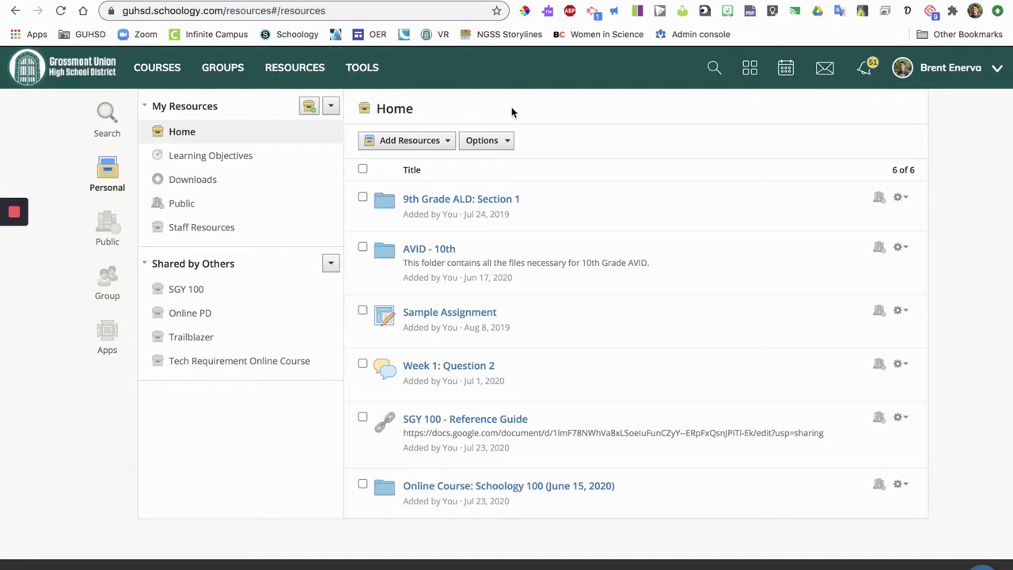
Create a folder named 'Rubrics' in the Home resource library
left_click(423, 144)
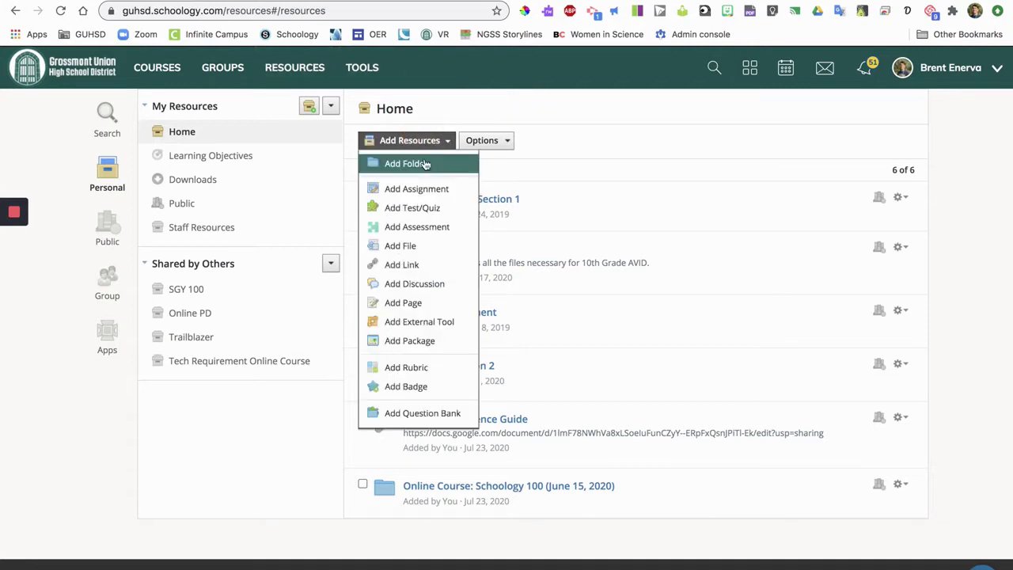
left_click(425, 163)
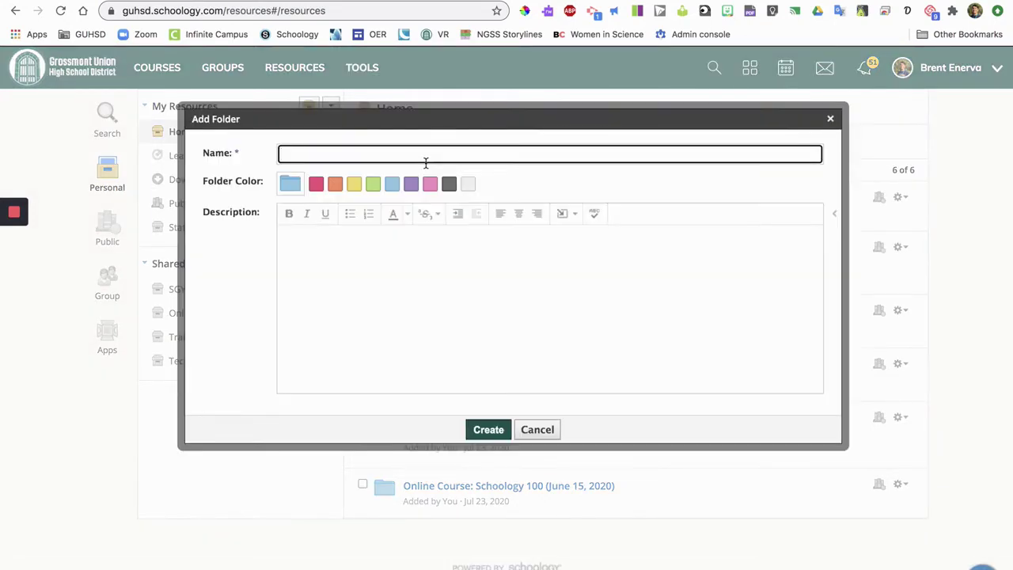
type("Rubrics")
left_click(485, 432)
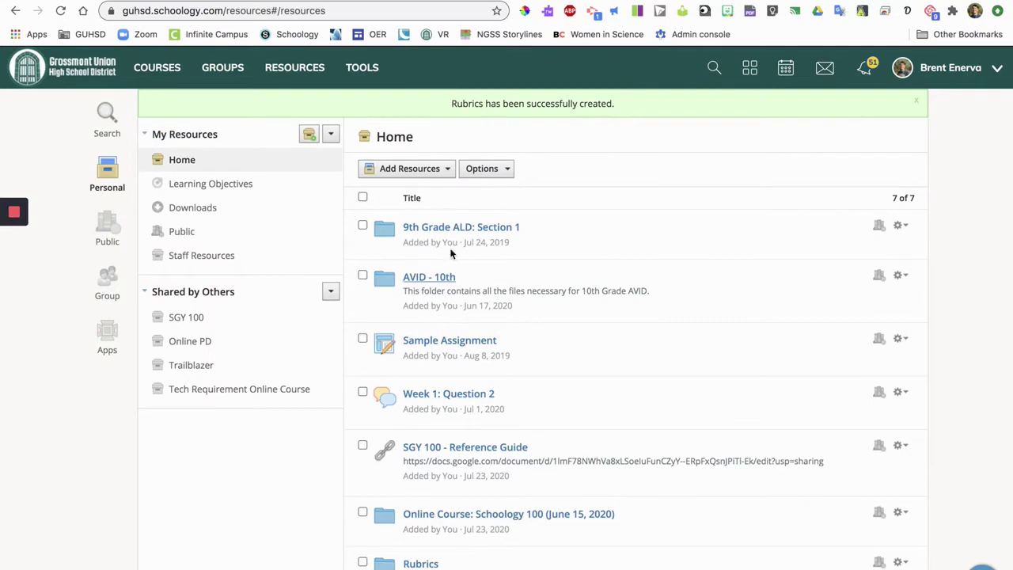
Reorder the Home items so the Rubrics folder is first, and save the order
scroll(554, 296, "down", 1)
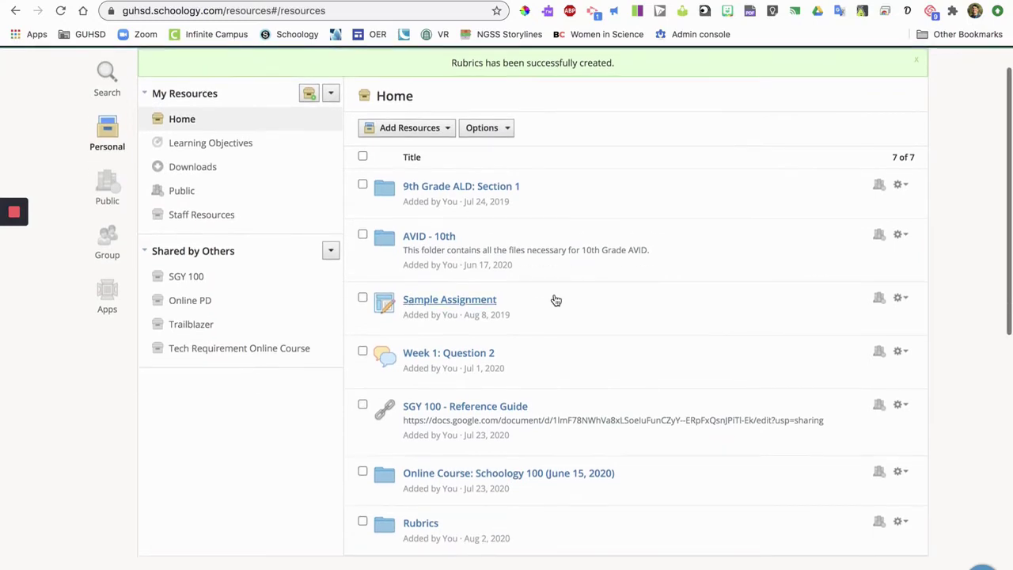
left_click(498, 129)
left_click(503, 152)
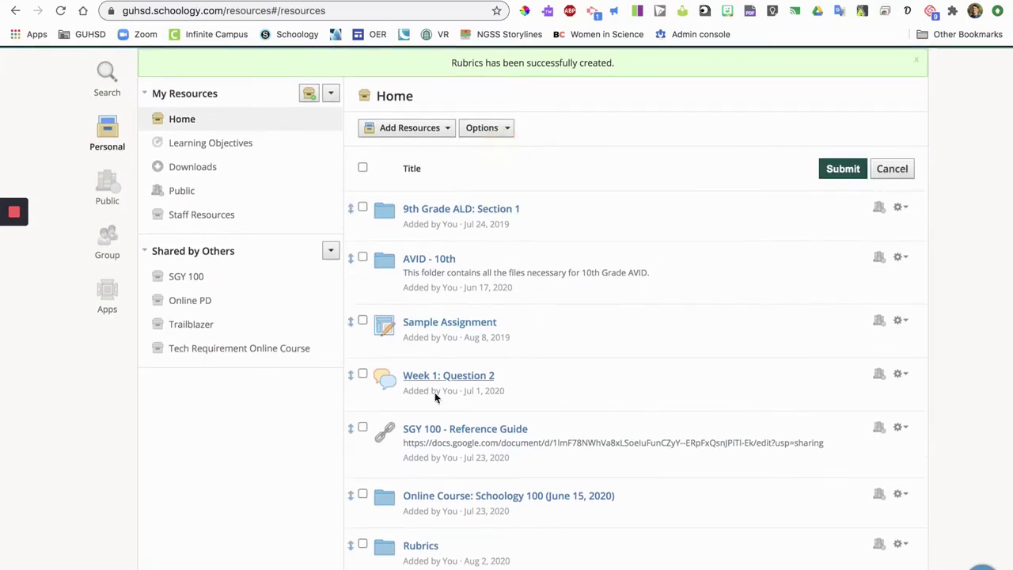
left_click_drag(352, 546, 354, 225)
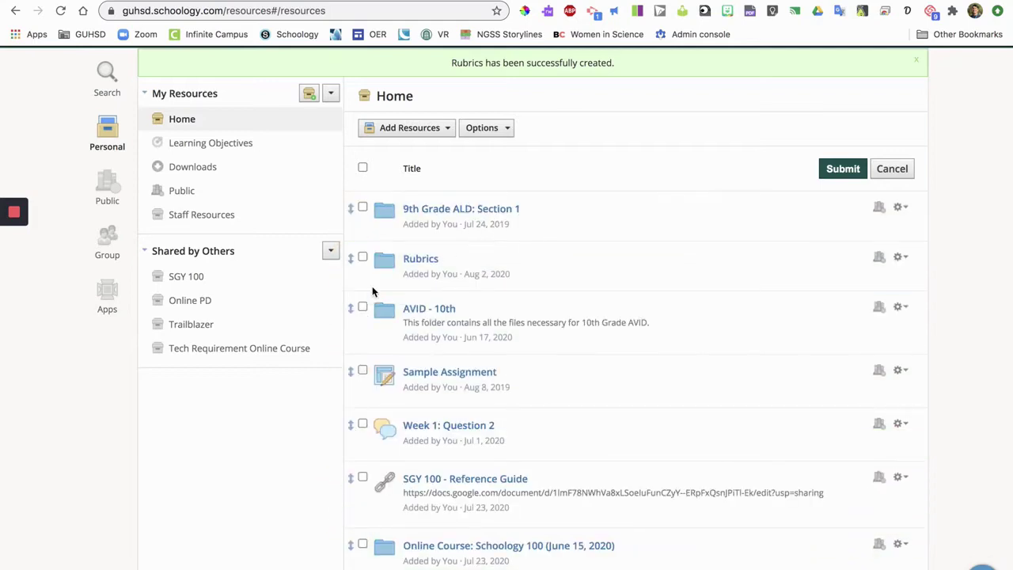
left_click_drag(351, 261, 351, 190)
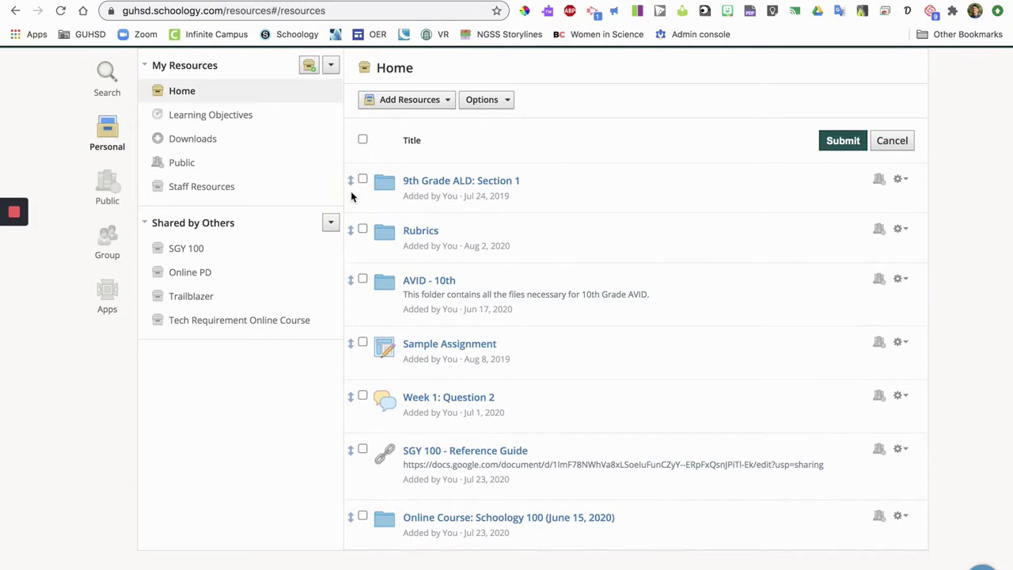
left_click_drag(352, 231, 351, 154)
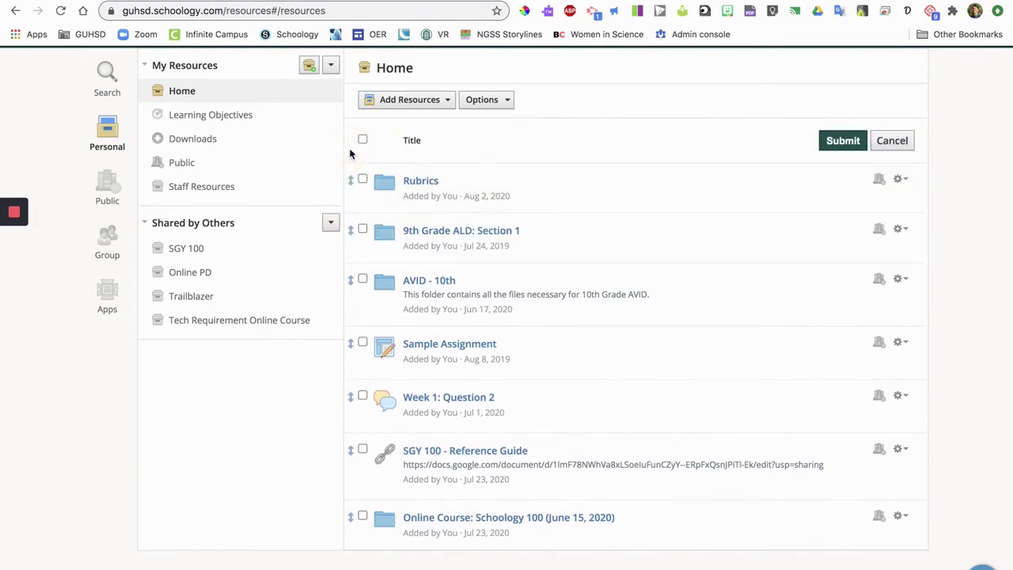
left_click(842, 149)
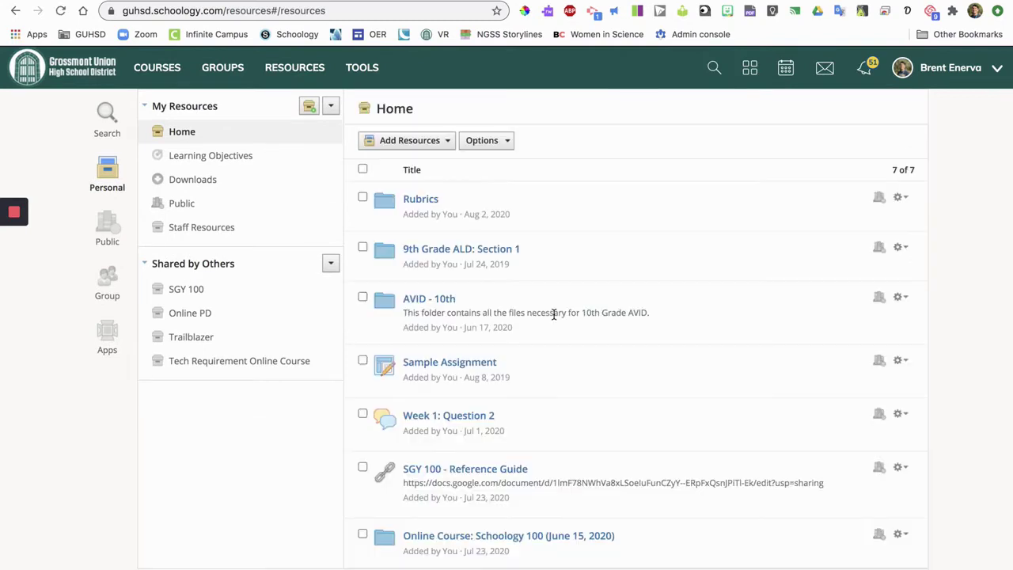
Open the Rubrics folder and create an 'ELD' subfolder inside it
left_click(426, 199)
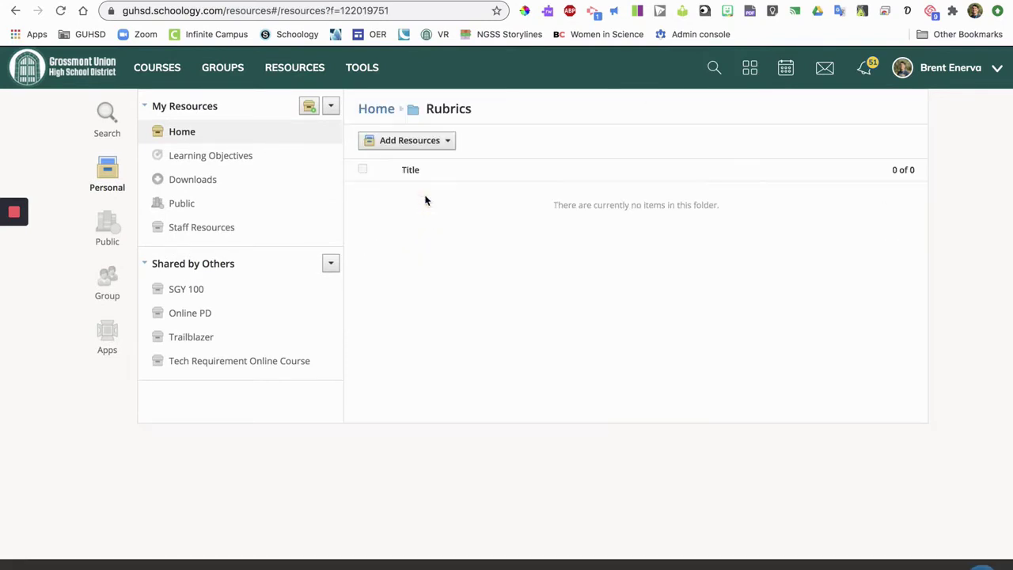
left_click(444, 144)
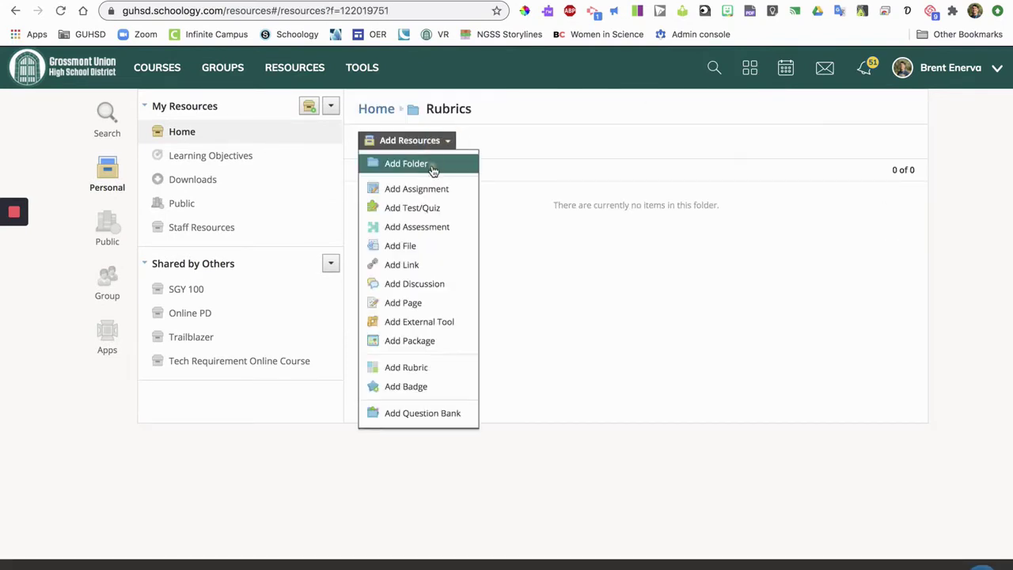
left_click(432, 168)
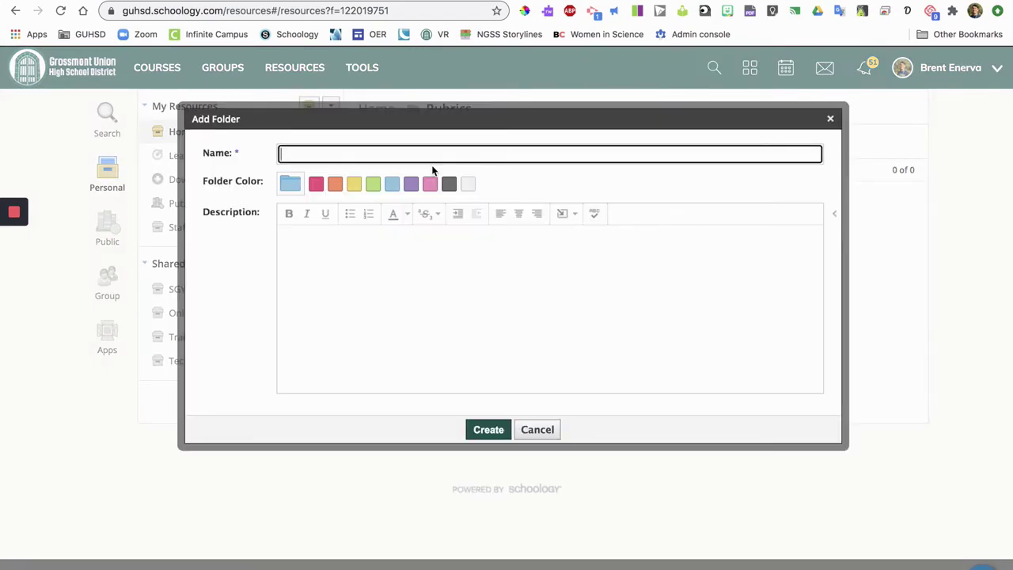
type("ELD")
left_click(502, 429)
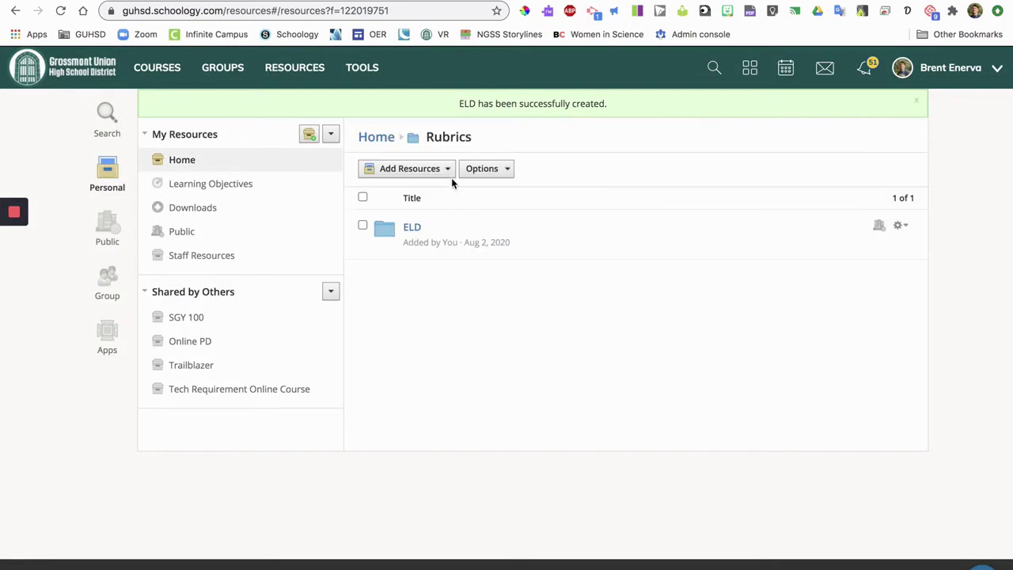
Create a green subfolder named 'Science - 9th'
left_click(445, 169)
left_click(439, 190)
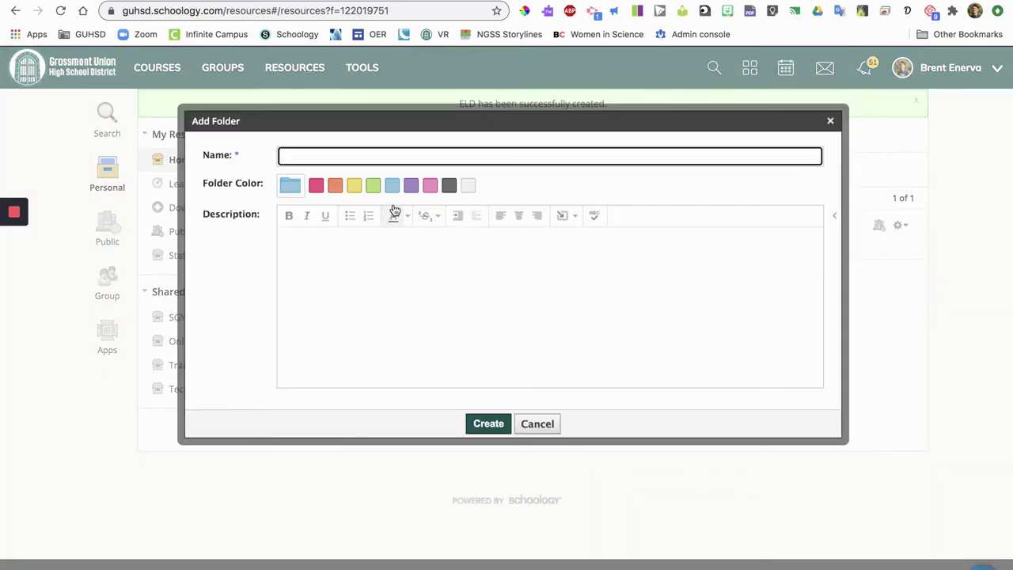
type("Science - 9th")
left_click(372, 186)
left_click(475, 423)
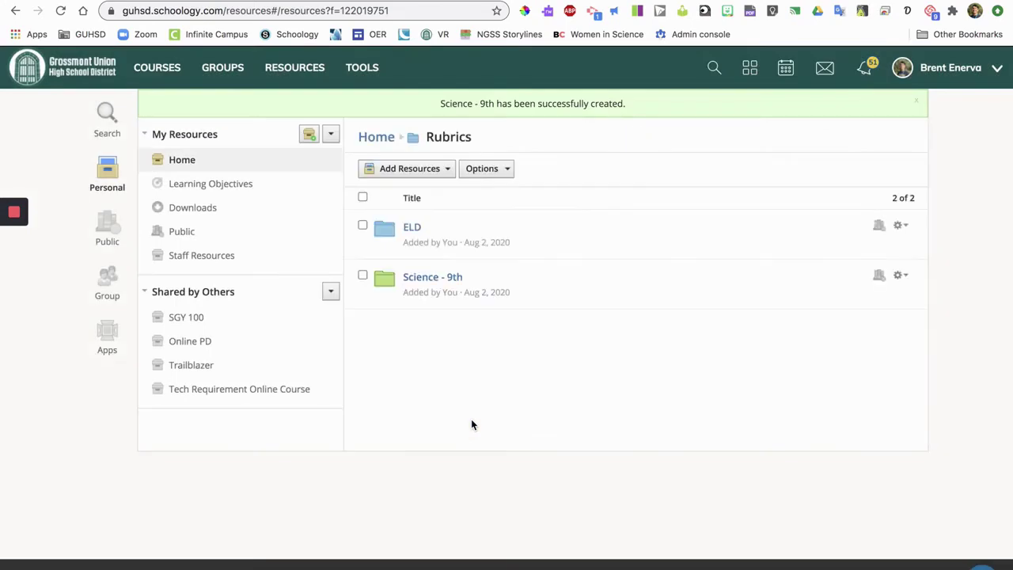
Create a purple subfolder named 'AVID - 11th'
left_click(433, 171)
left_click(426, 187)
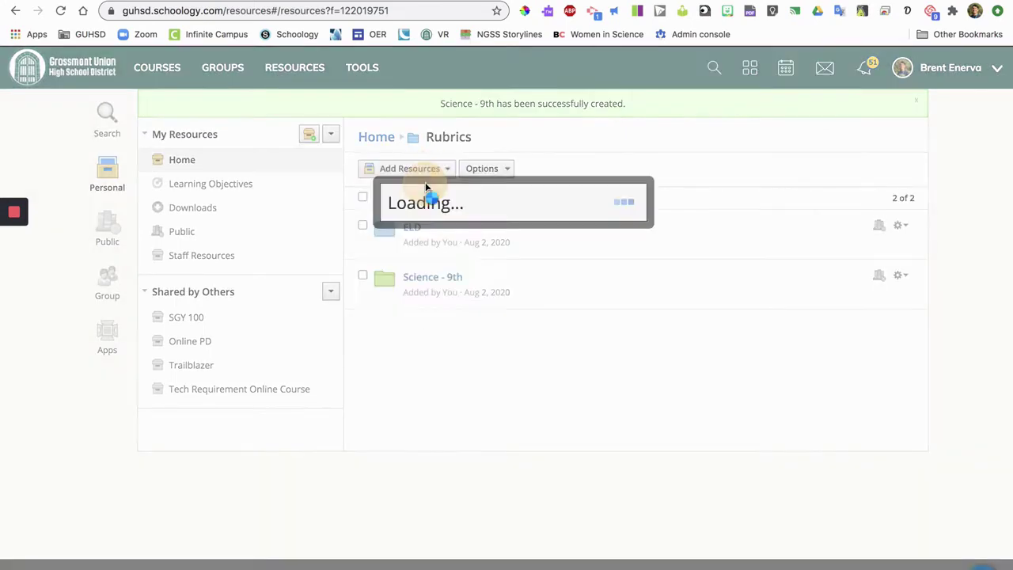
left_click(407, 190)
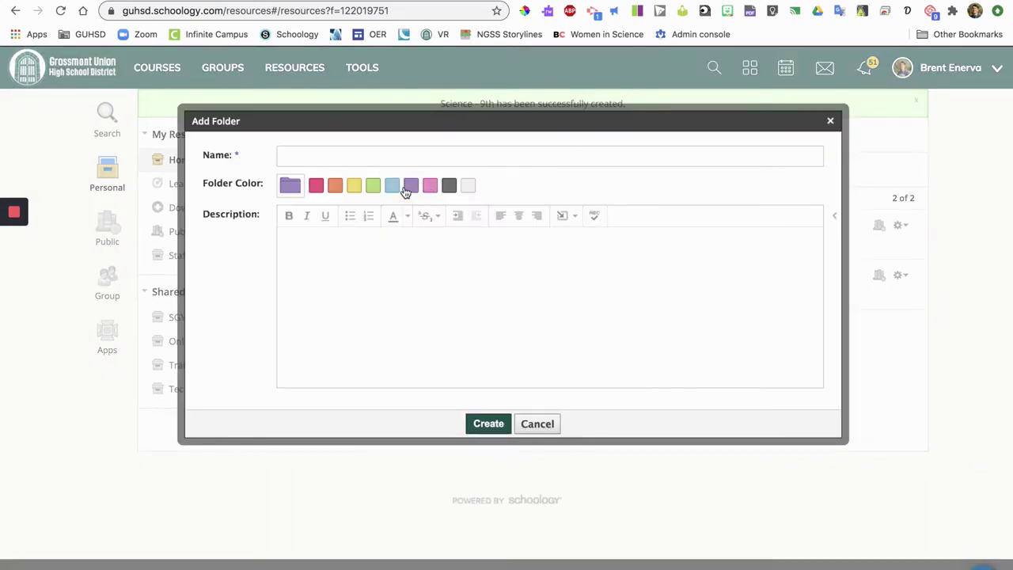
left_click(369, 158)
type("AVID - 11th")
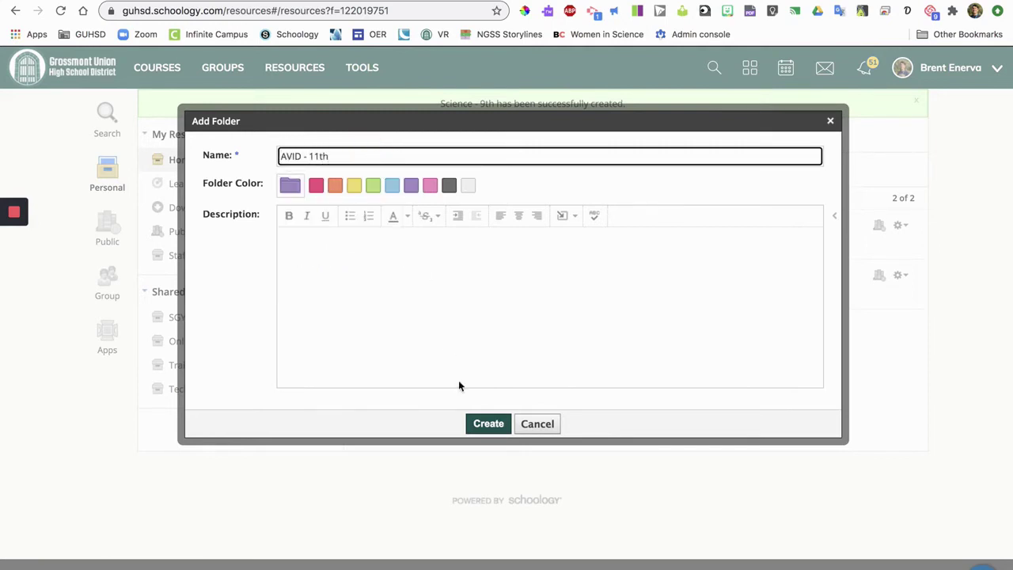
left_click(475, 425)
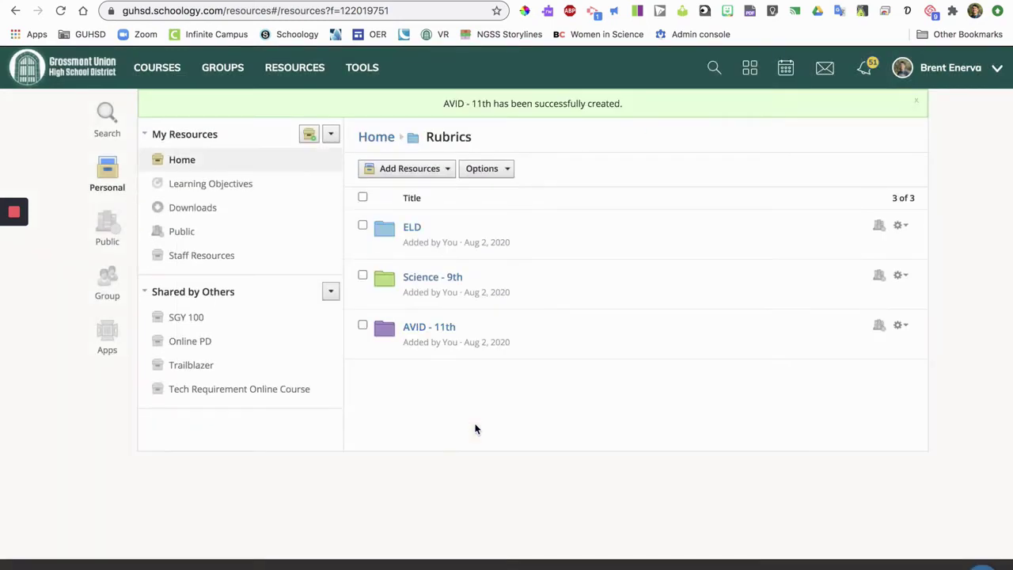
In the ELD folder, start a blank rubric with the default 4-to-1 grading scale
left_click(412, 228)
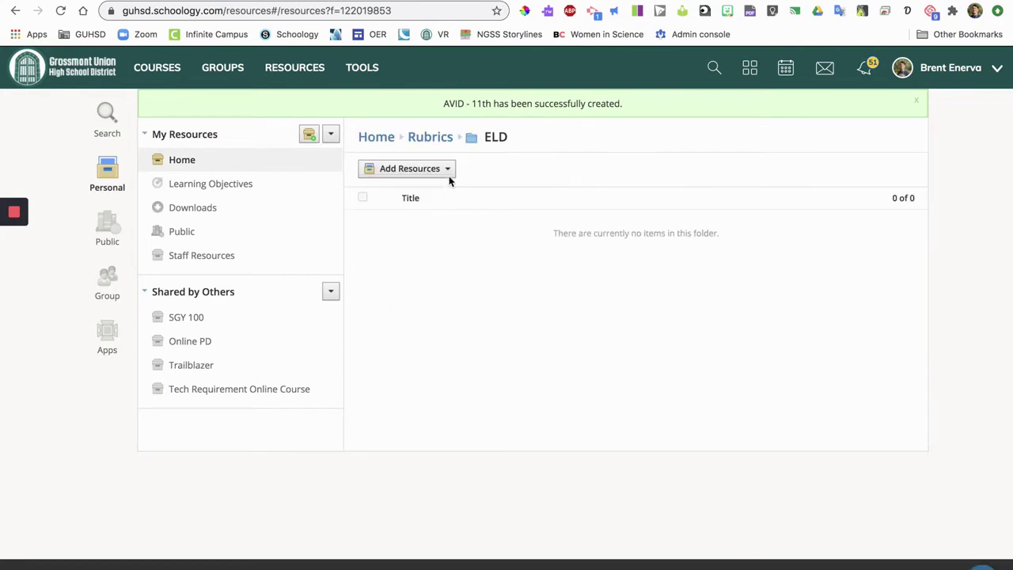
left_click(448, 171)
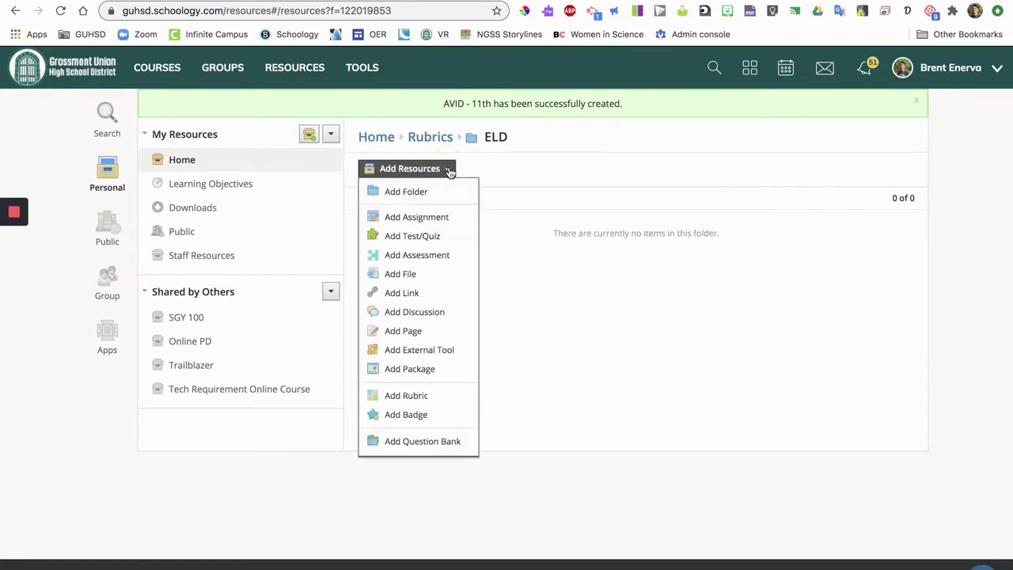
left_click(418, 396)
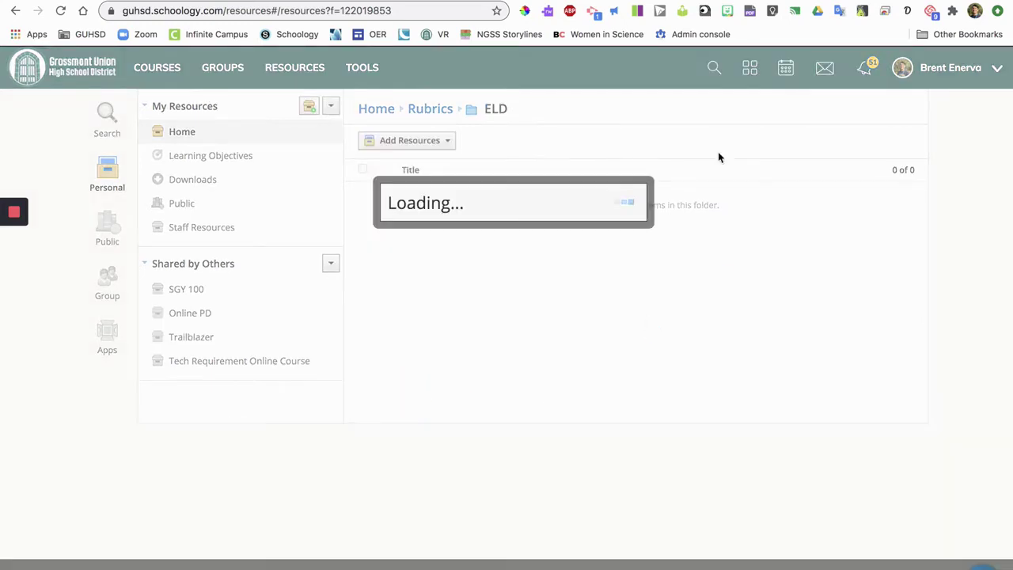
left_click(539, 419)
left_click(409, 140)
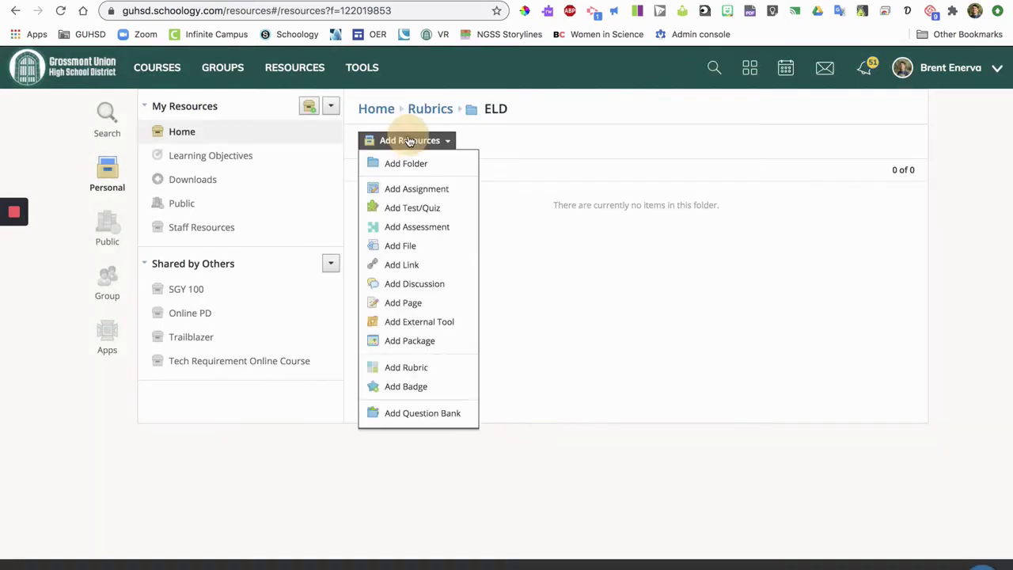
left_click(414, 368)
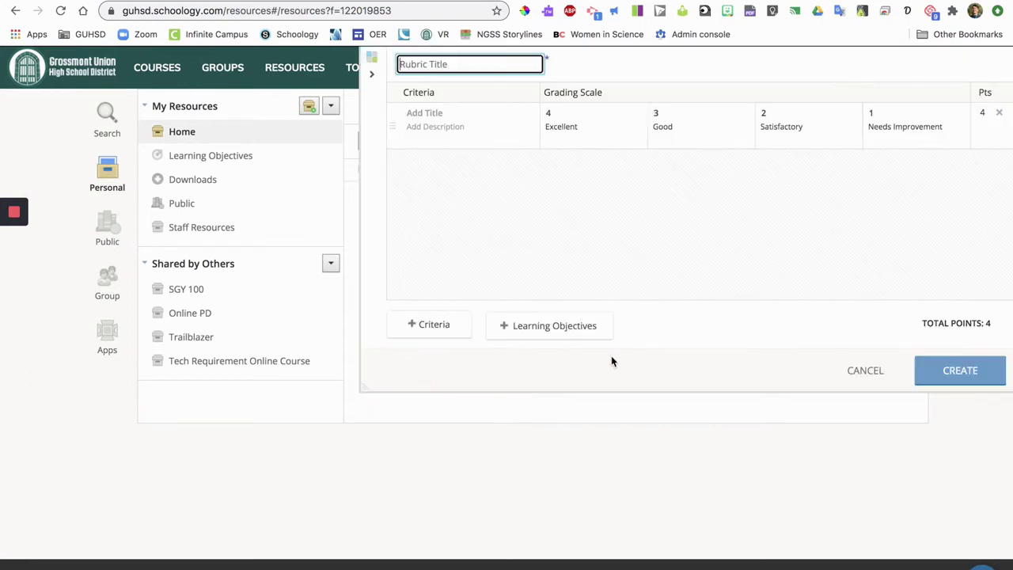
Title the rubric 'Presentation' and step through the criterion and scale-level fields
type("Presentation")
left_click(429, 112)
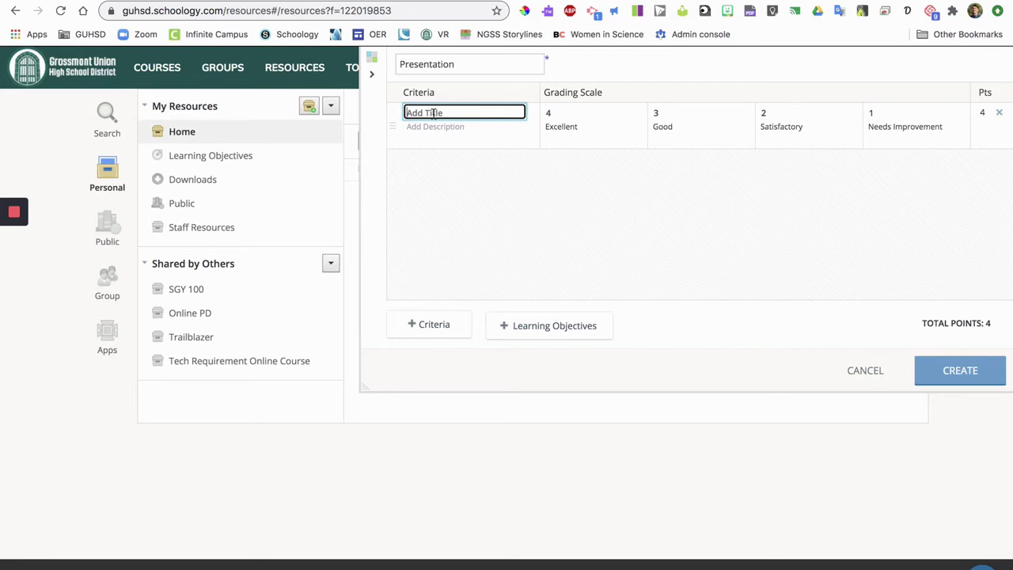
left_click(455, 129)
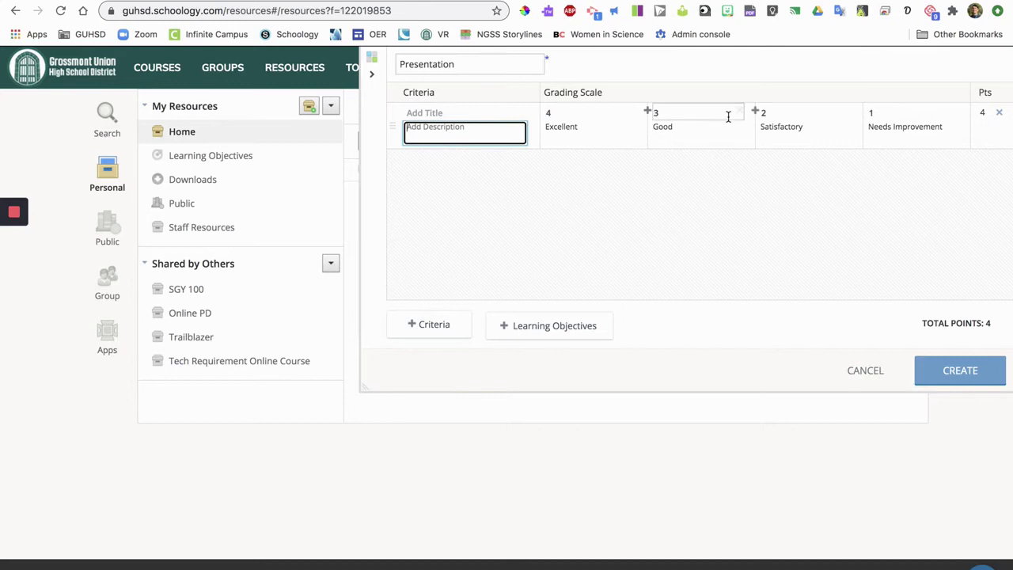
left_click(585, 111)
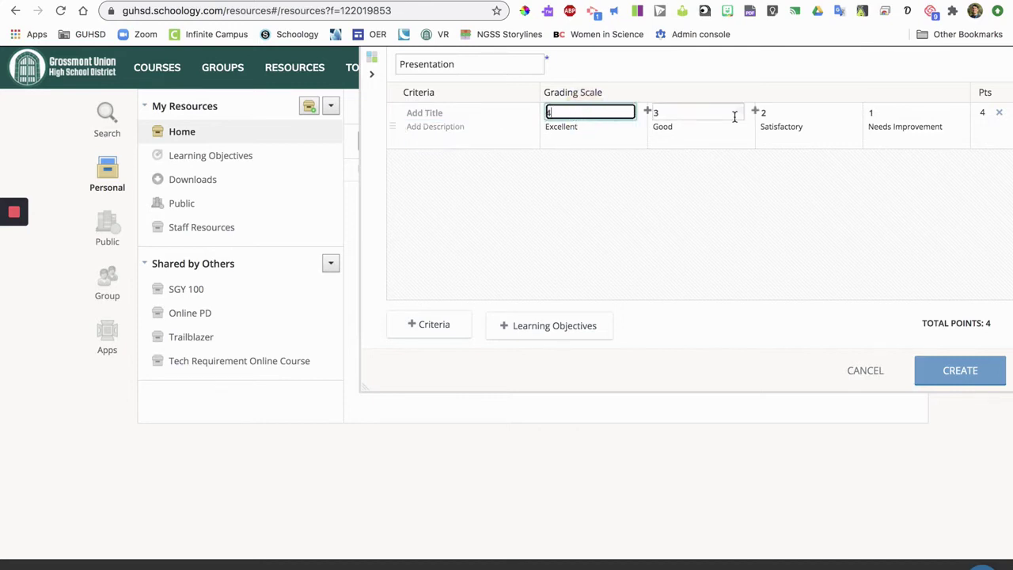
double_click(581, 127)
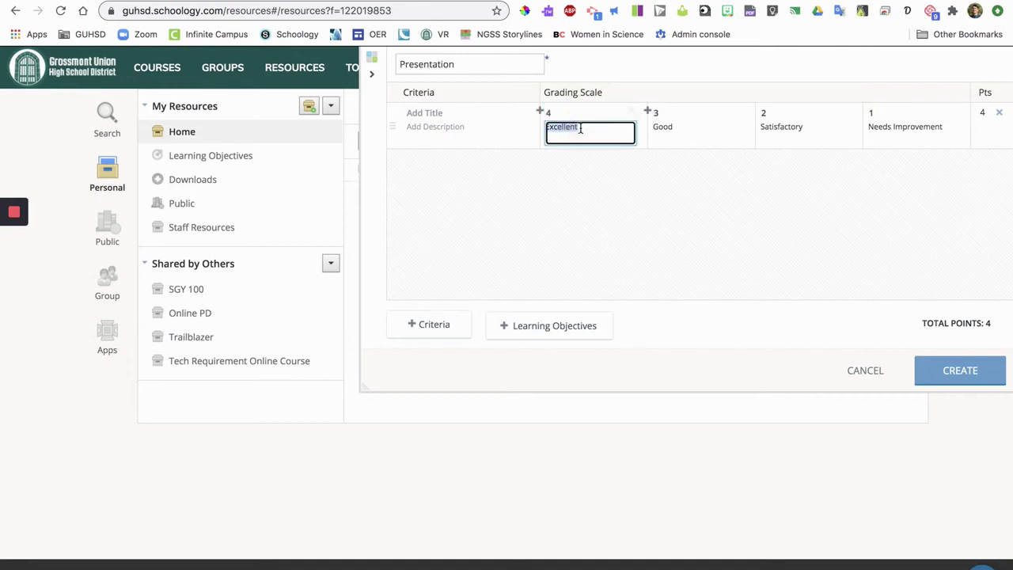
left_click(689, 129)
left_click(816, 129)
left_click(895, 132)
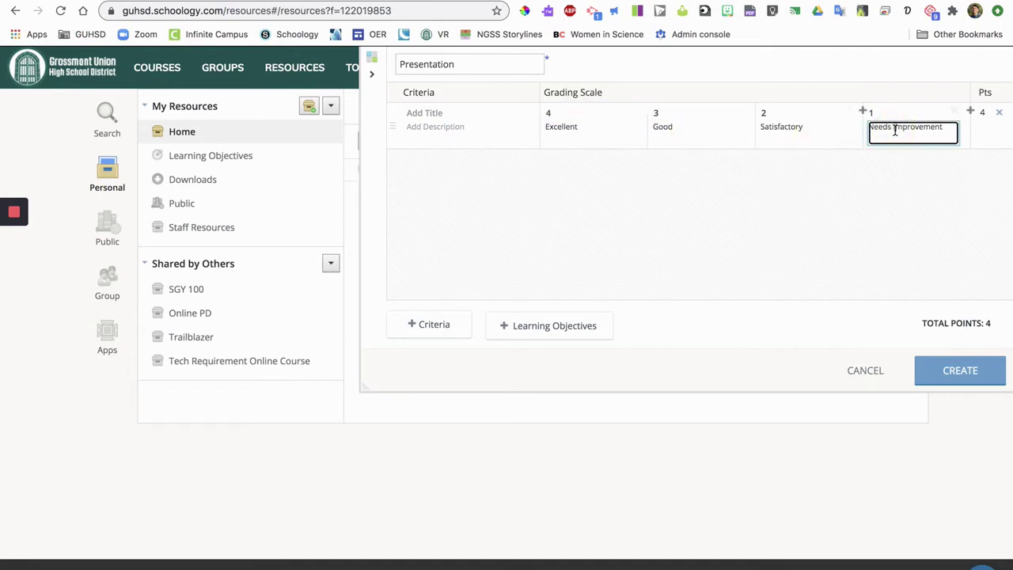
Insert a new level before Excellent and set its points to 5
left_click(541, 112)
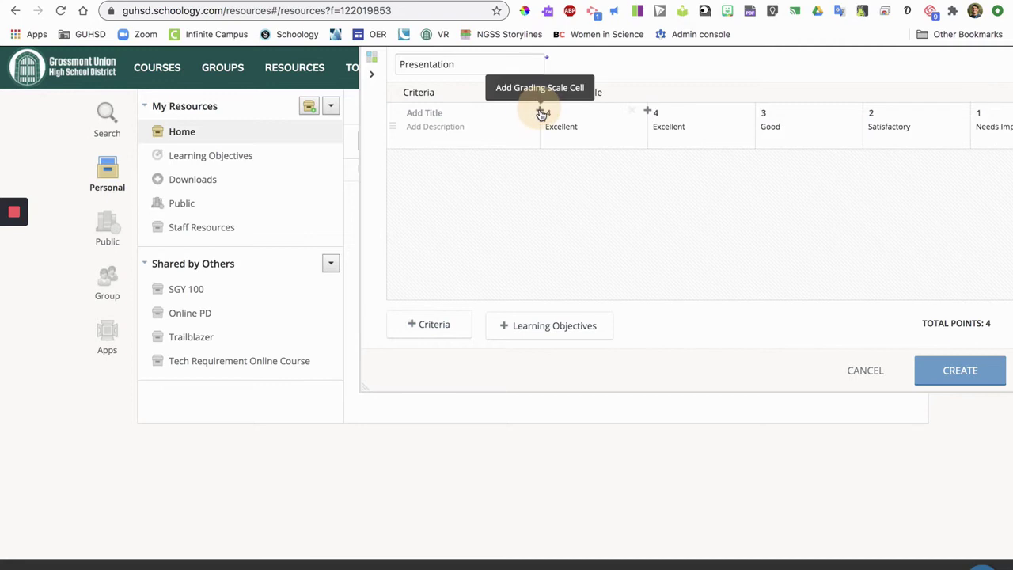
scroll(742, 227, "right", 3)
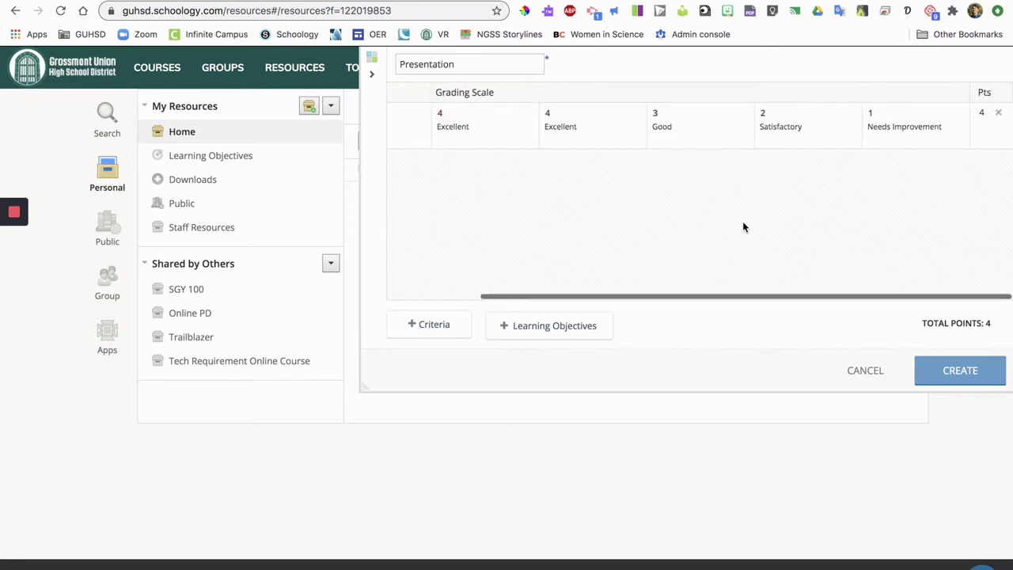
scroll(742, 227, "left", 2)
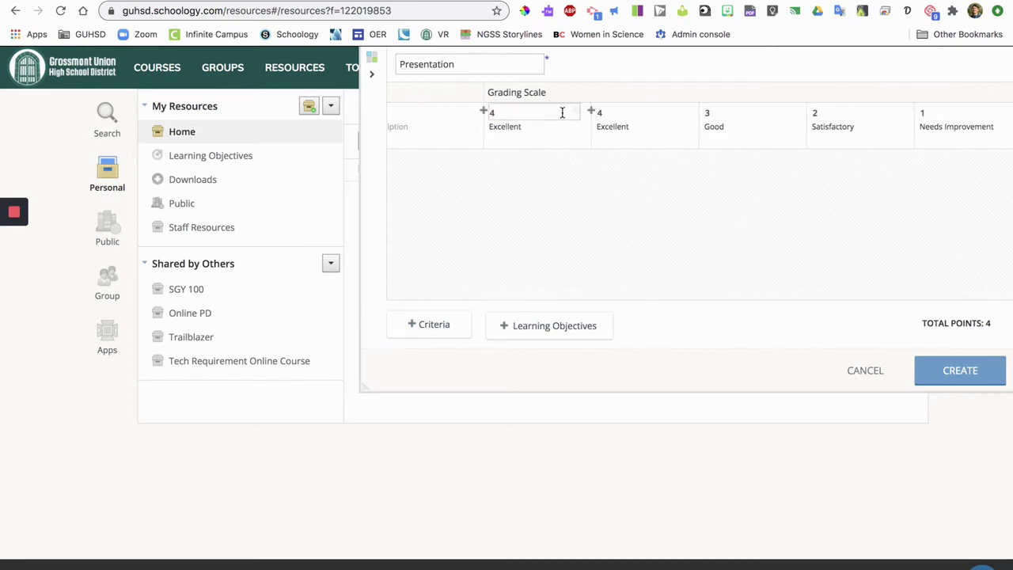
left_click(495, 115)
key("BackSpace")
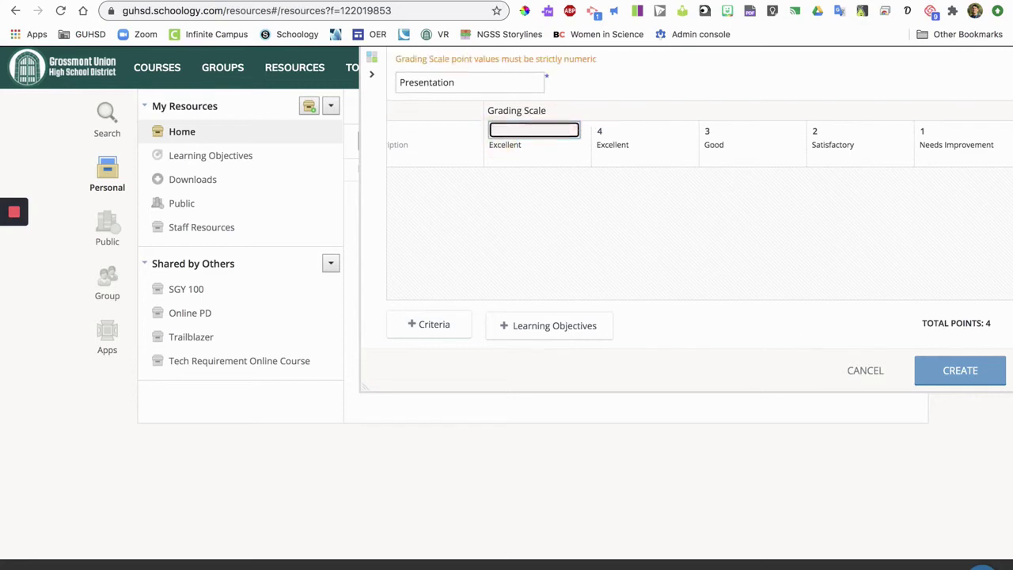
type("5")
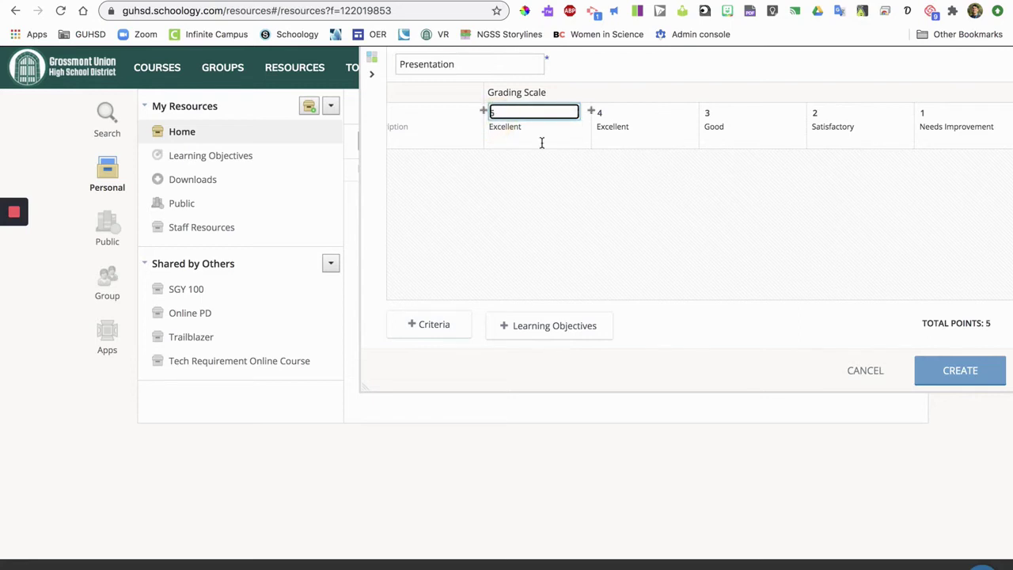
scroll(731, 262, "right", 2)
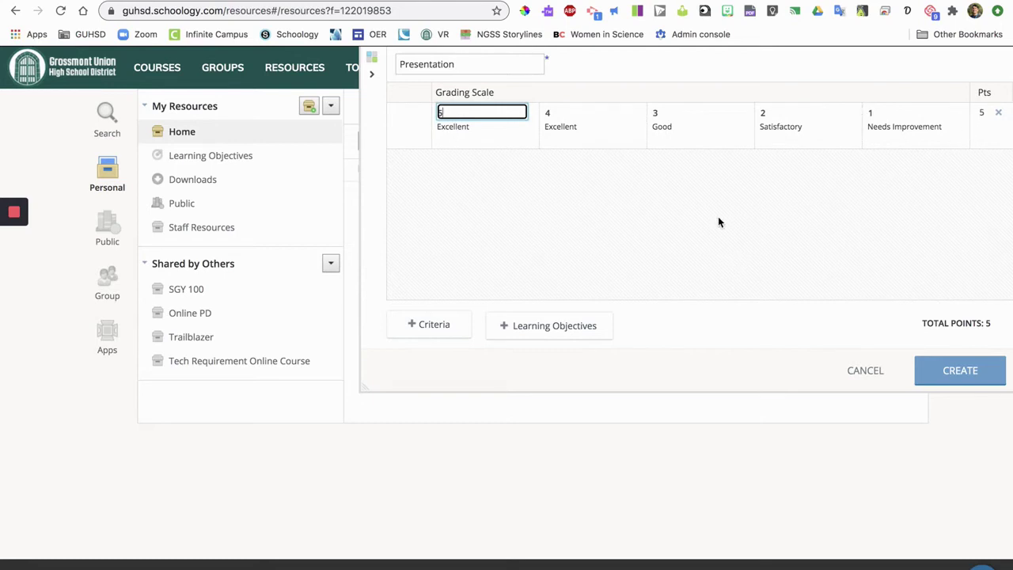
scroll(719, 222, "left", 2)
scroll(719, 223, "left", 1)
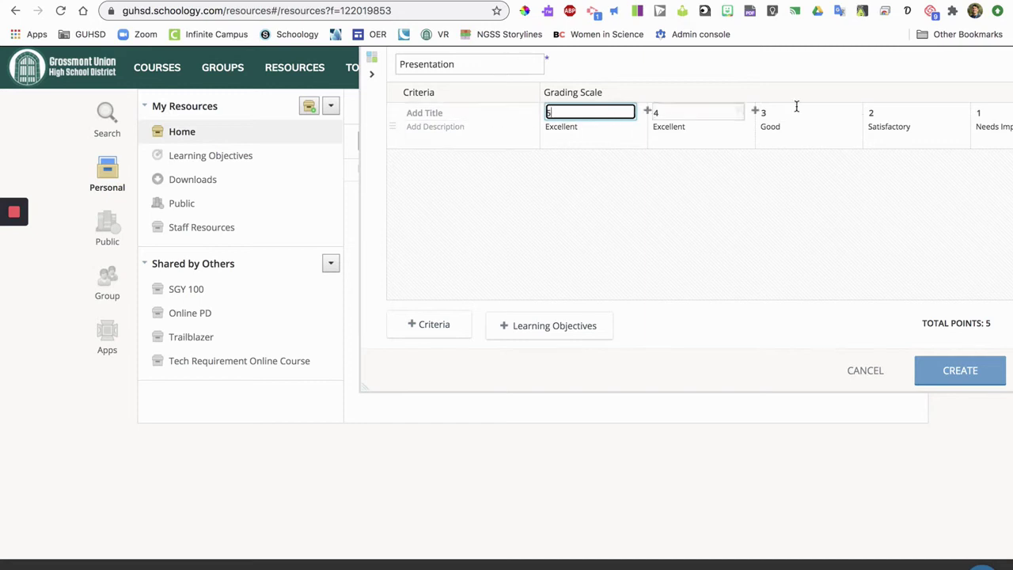
left_click(433, 326)
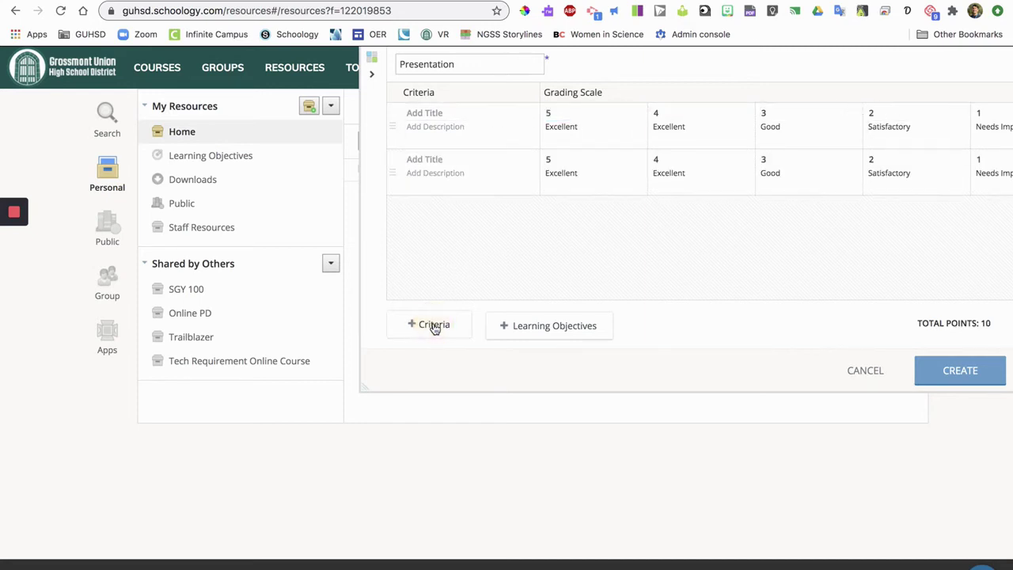
scroll(712, 166, "right", 3)
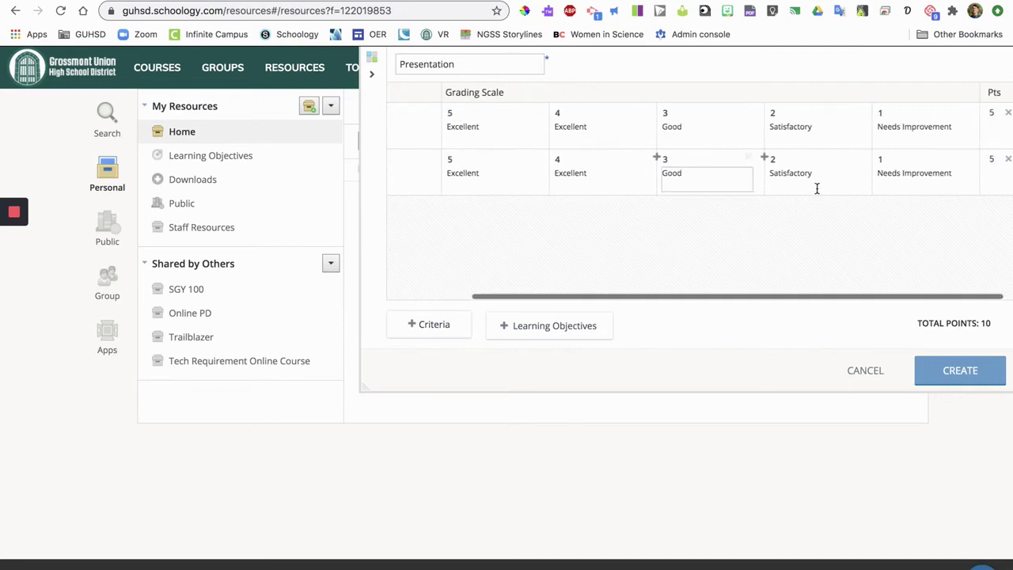
left_click(999, 159)
scroll(576, 307, "left", 3)
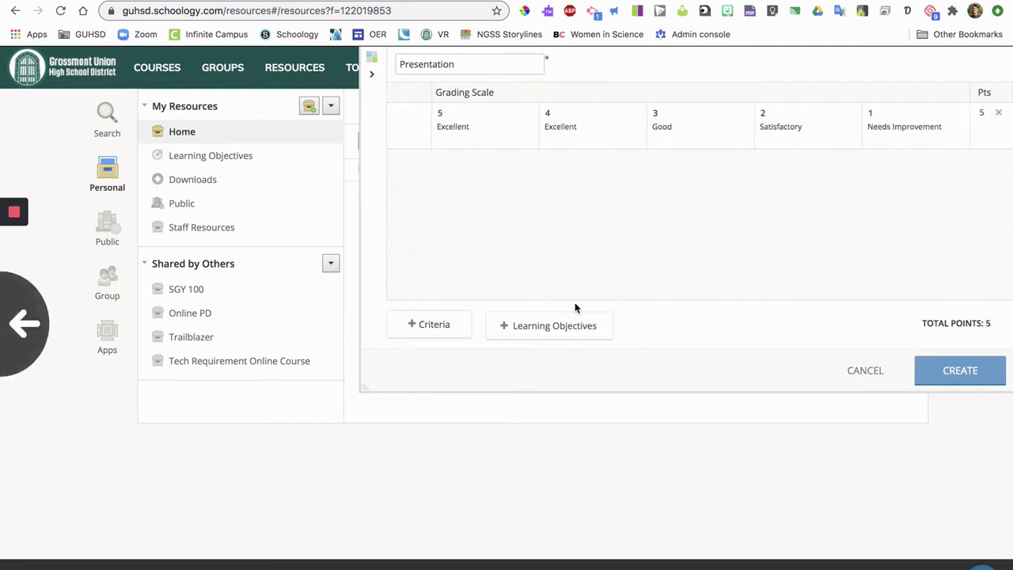
scroll(621, 244, "left", 3)
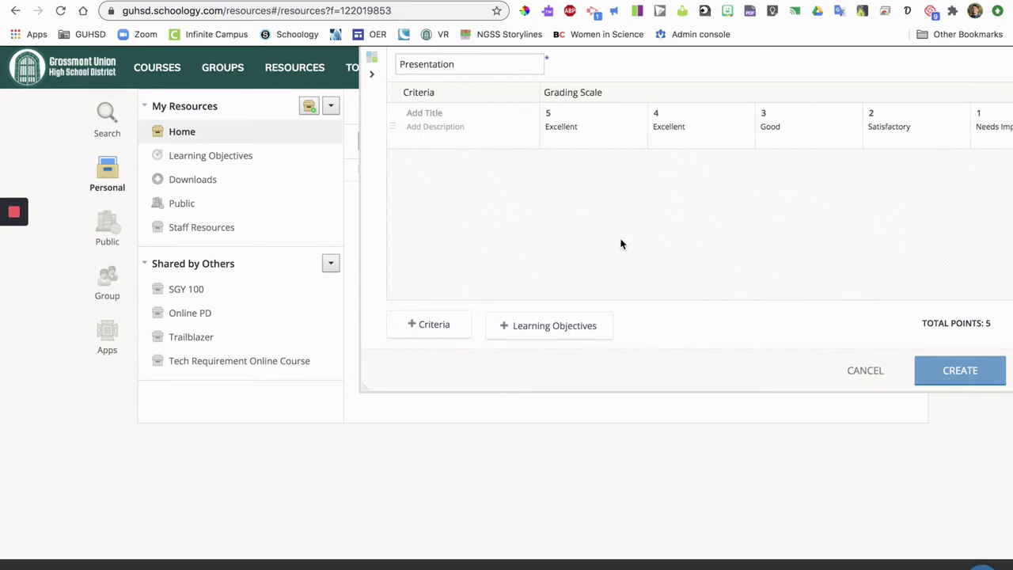
Open the learning objectives browser and go to State Standards > California > Content Standards
left_click(541, 336)
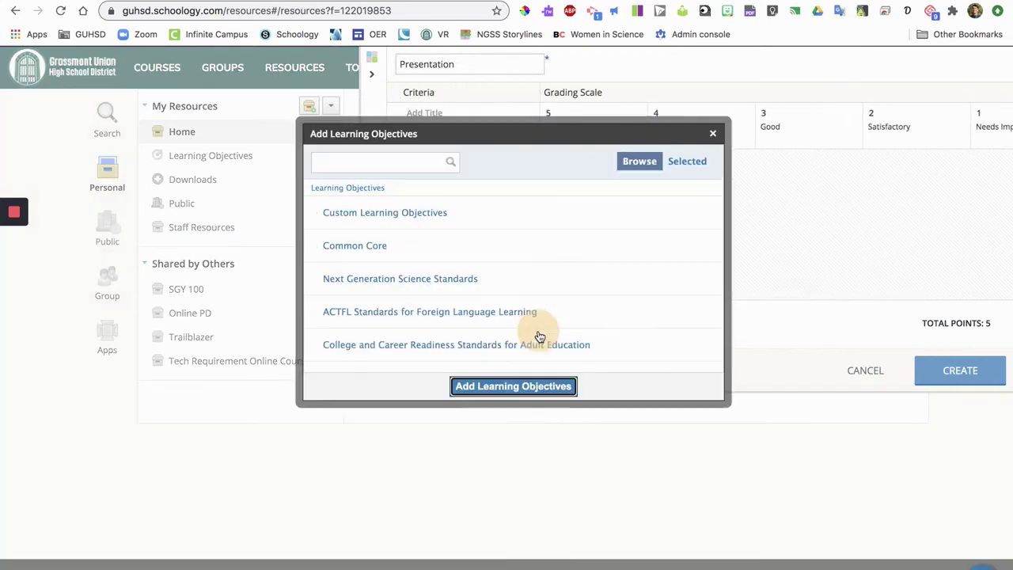
scroll(490, 290, "down", 2)
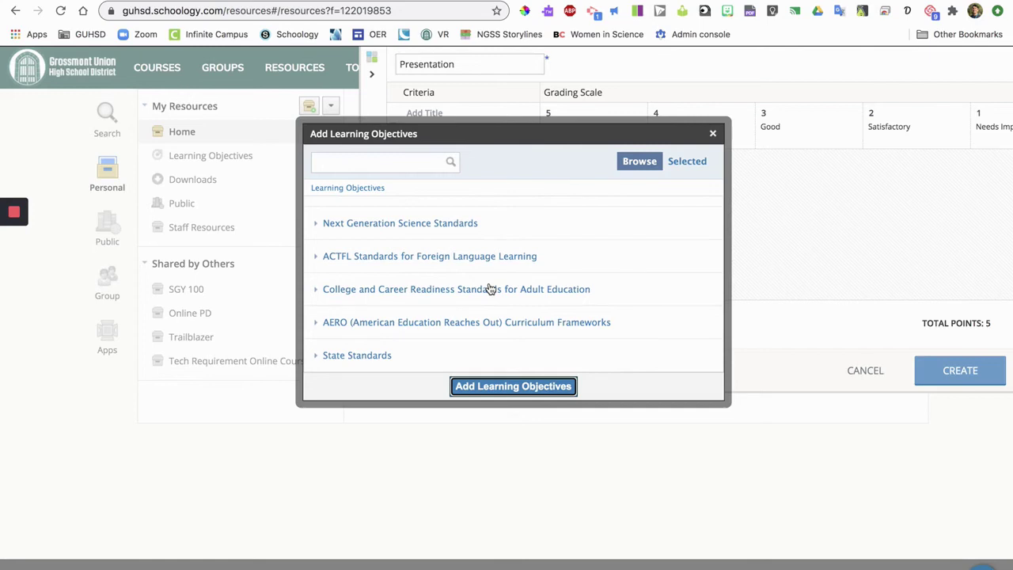
scroll(491, 289, "up", 2)
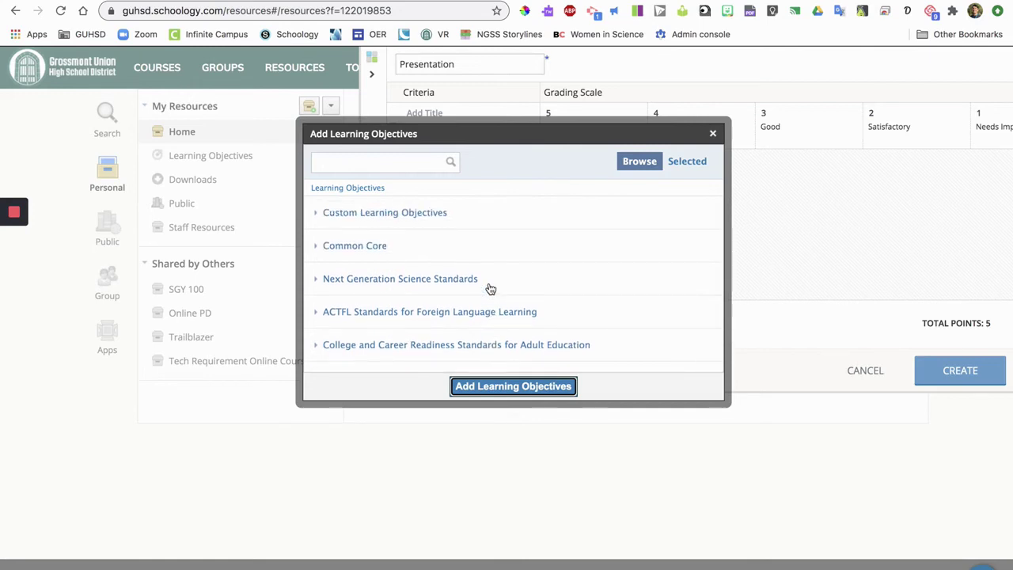
scroll(490, 289, "down", 2)
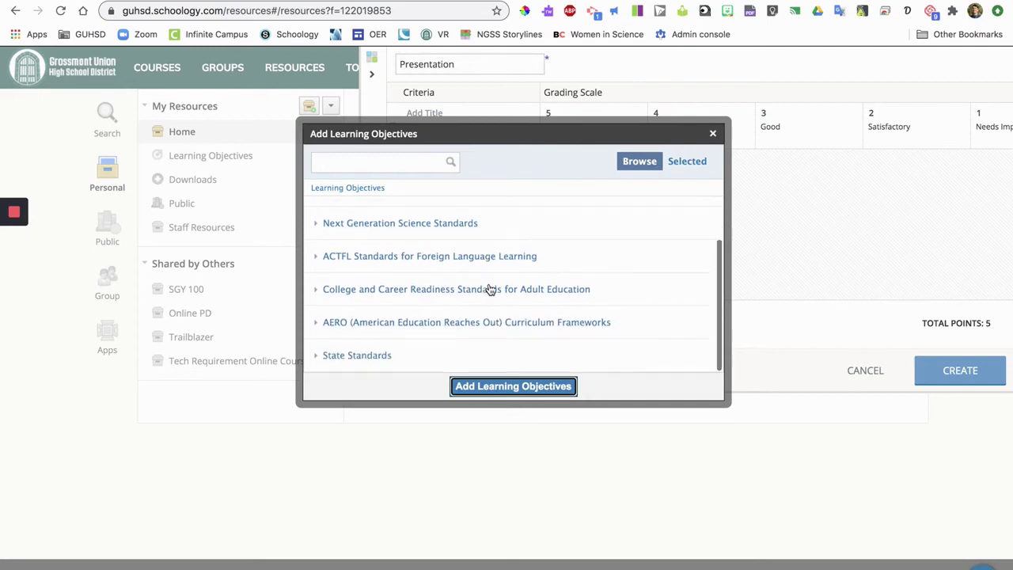
left_click(345, 357)
left_click(361, 222)
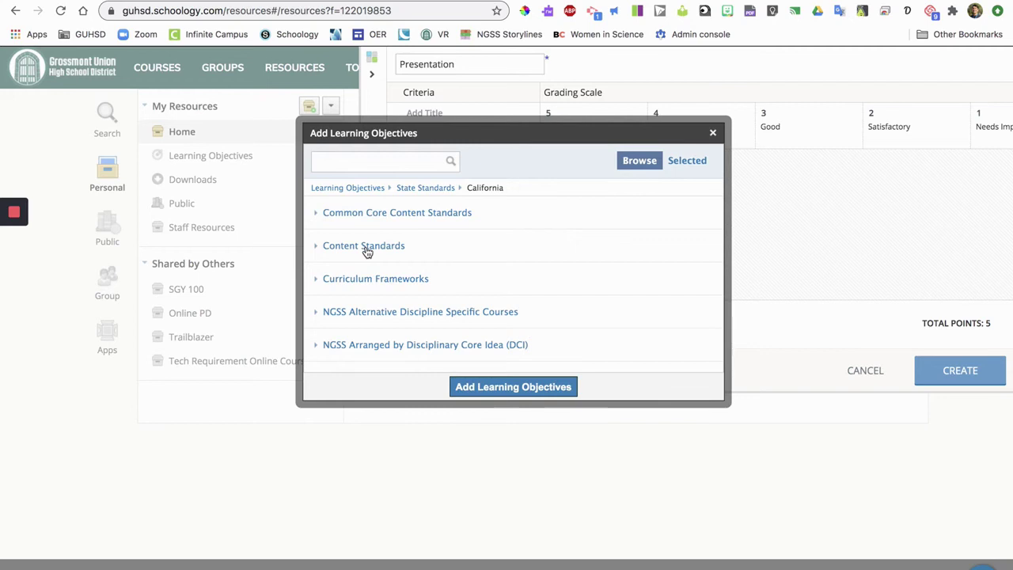
left_click(365, 247)
Drill into English Language Development (2012), Grades 9–10, ELD.PI.9–10, then ELD.PI.9–10.C
scroll(396, 277, "down", 3)
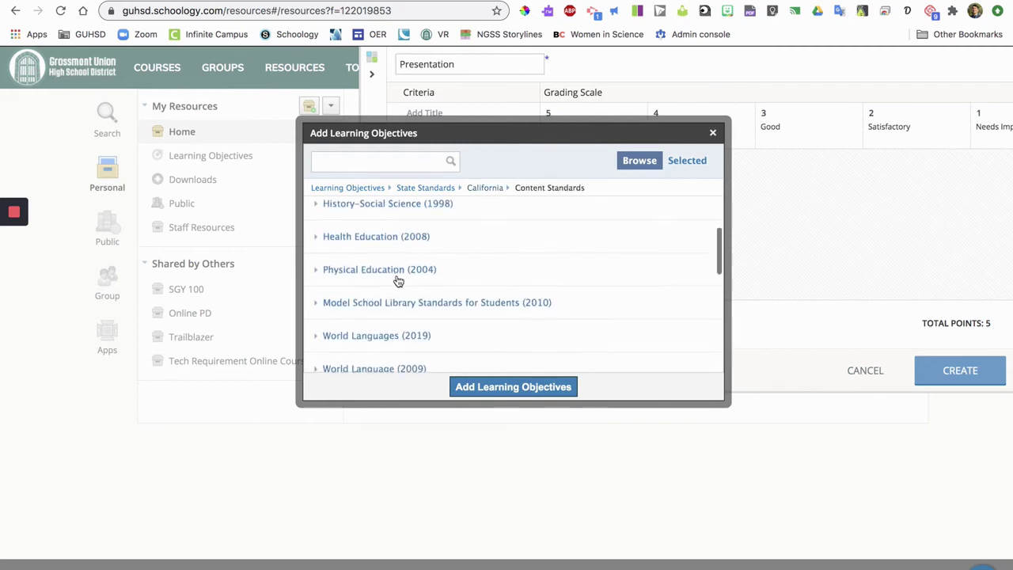
scroll(398, 281, "down", 3)
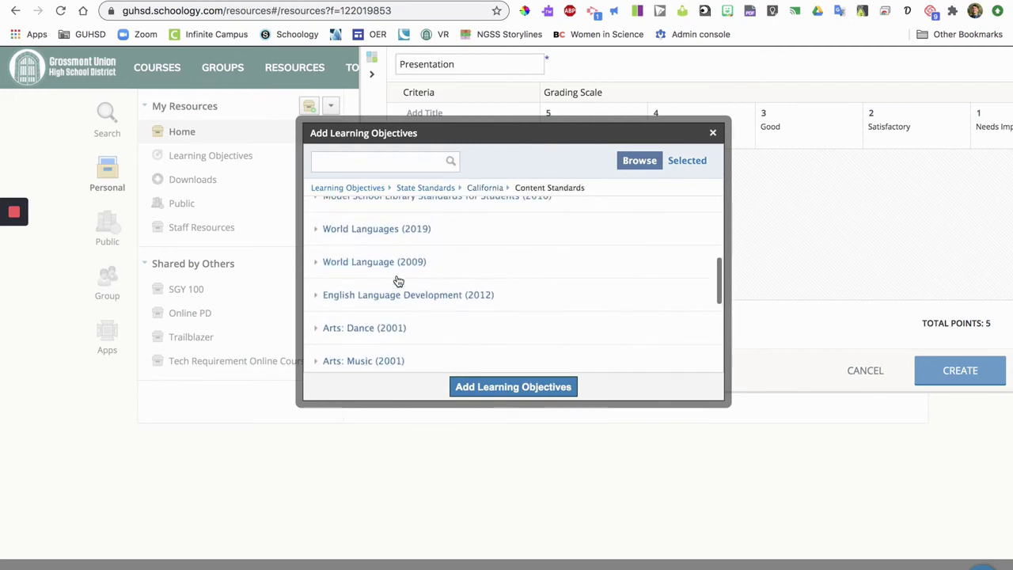
left_click(365, 285)
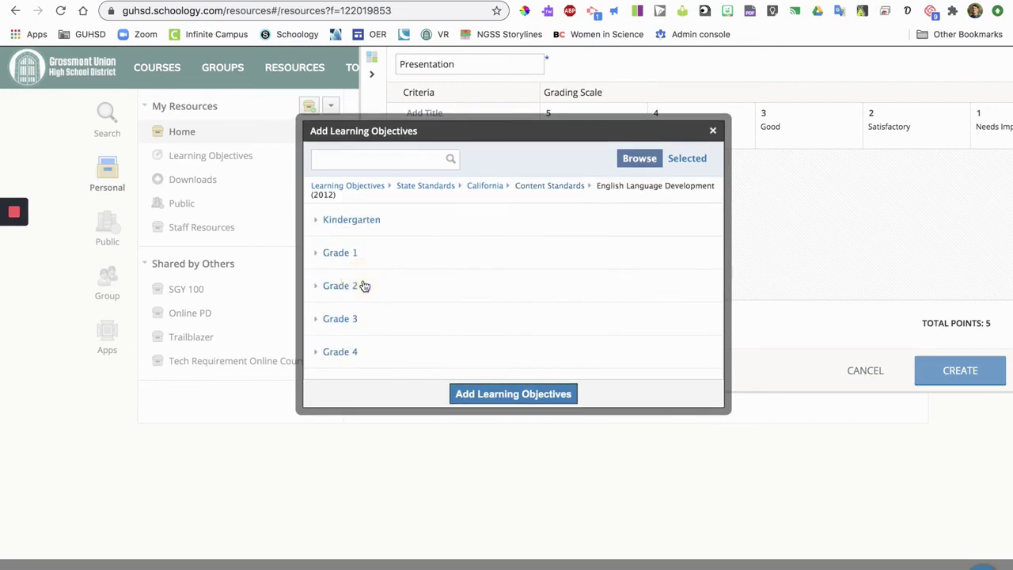
scroll(452, 319, "down", 5)
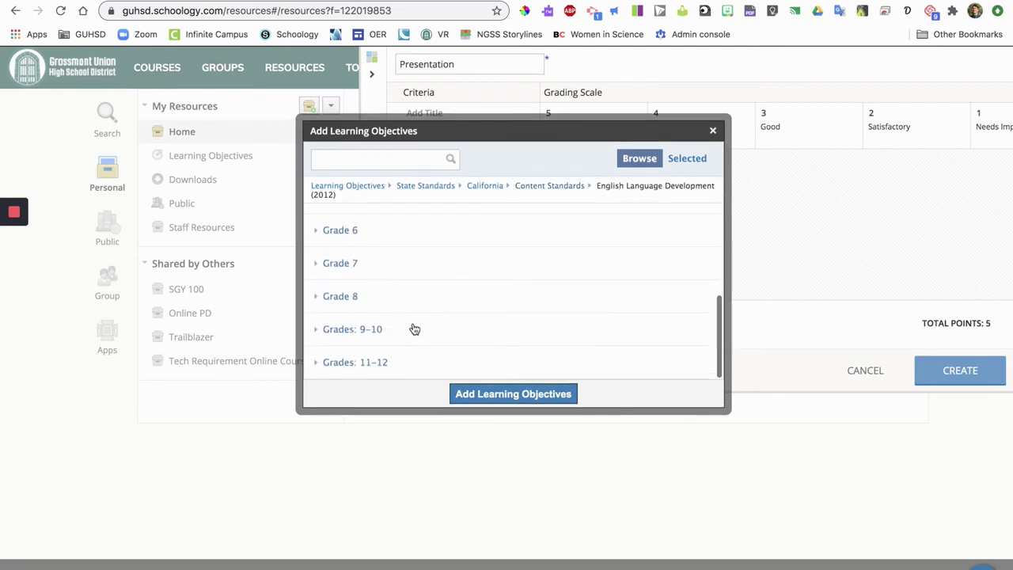
left_click(379, 330)
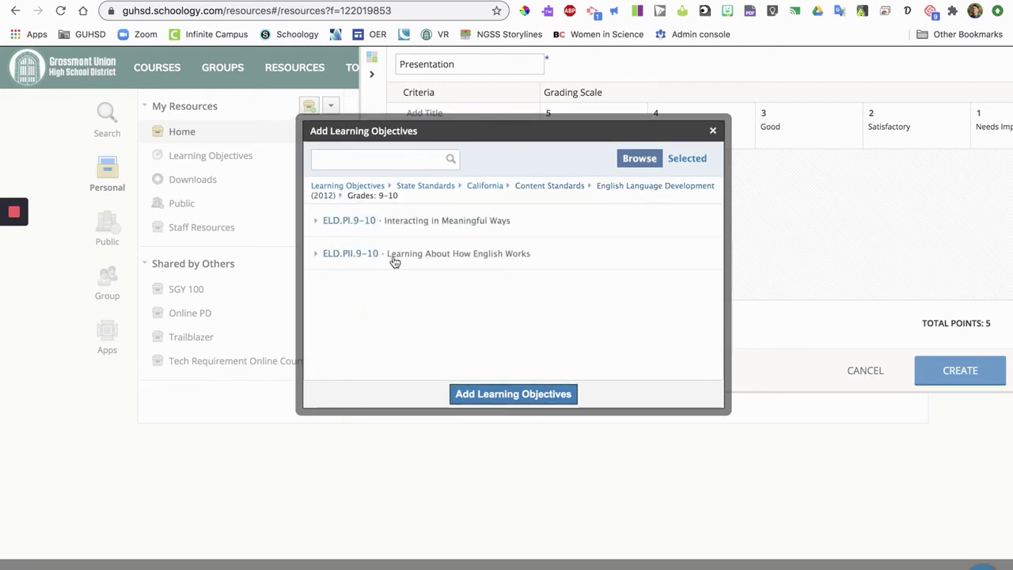
left_click(349, 224)
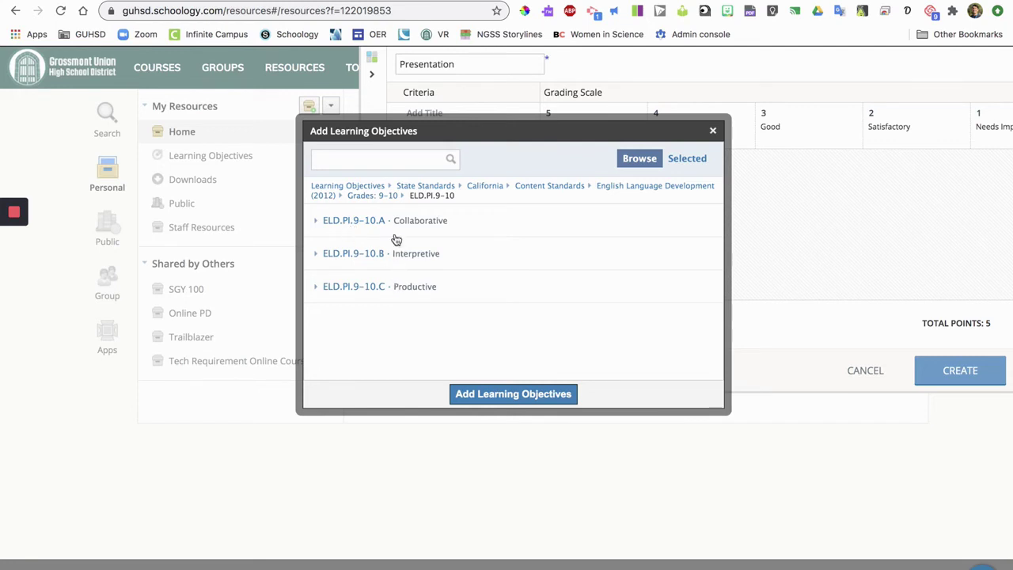
left_click(362, 288)
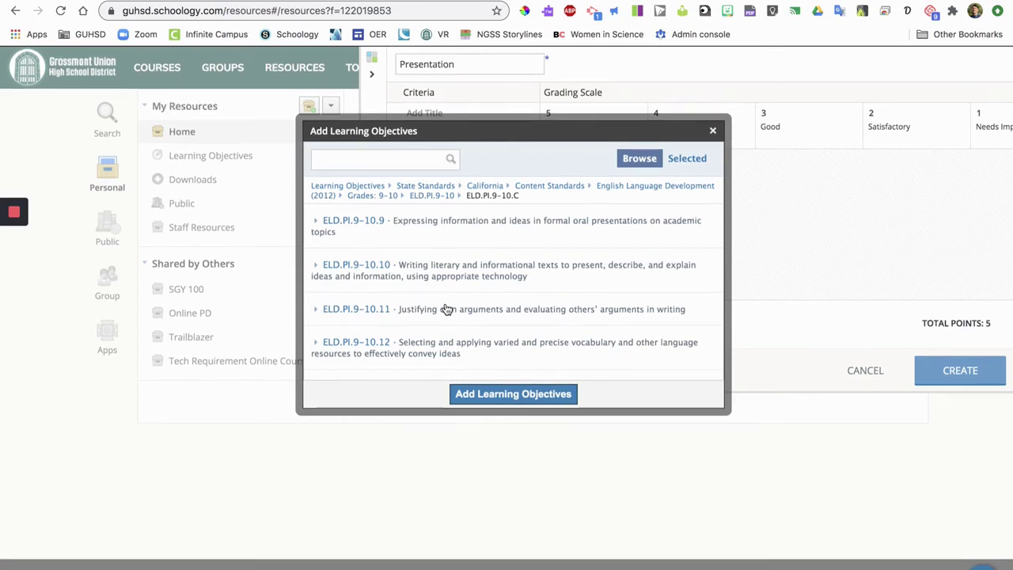
Attach ELD.PI.9-10.9.Br, ELD.PI.9-10.12a.Br and ELD.PI.9-10.12b.Br as criteria, then close the browser
left_click(356, 227)
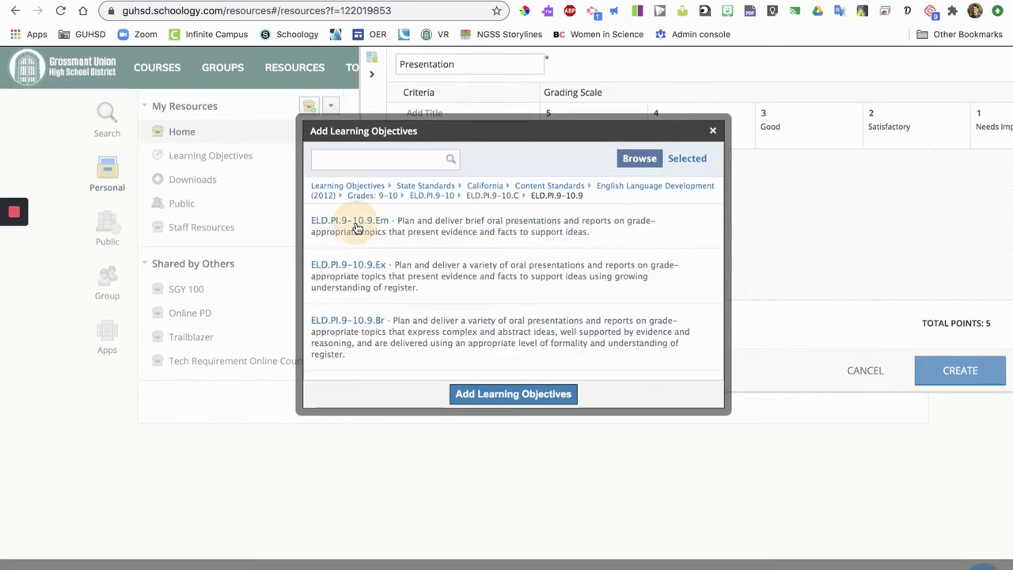
left_click(404, 332)
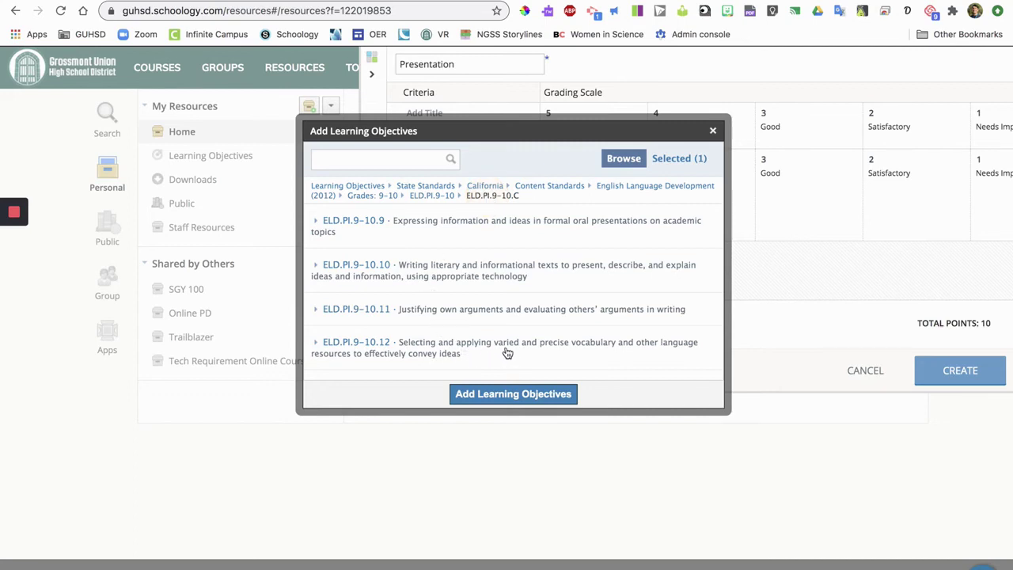
left_click(321, 347)
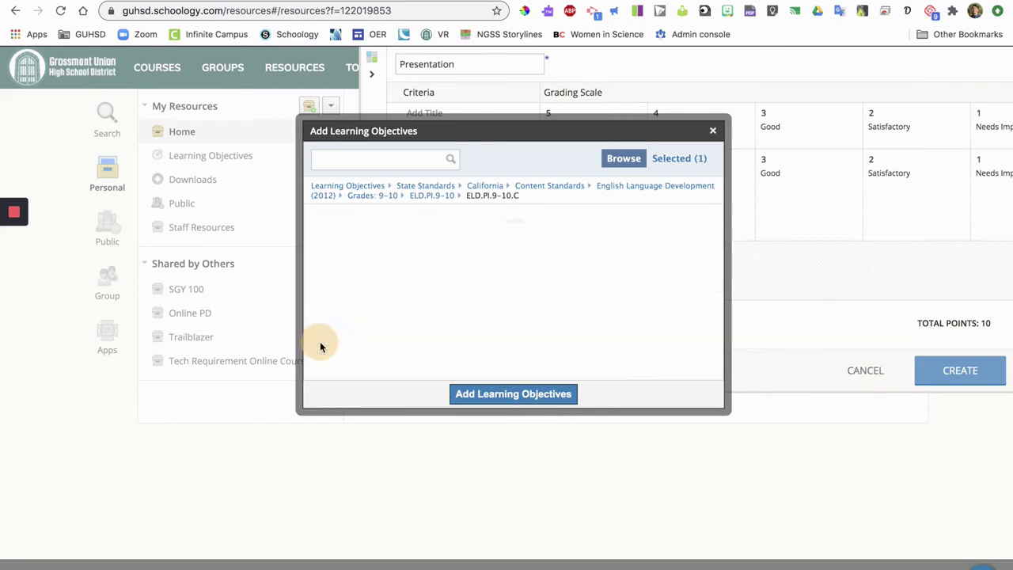
scroll(494, 286, "down", 2)
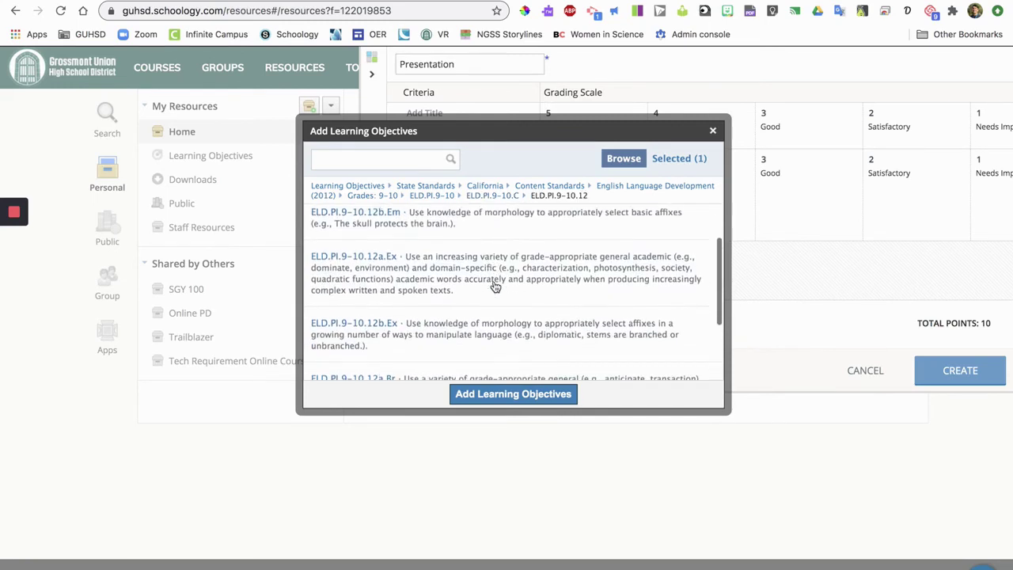
scroll(495, 287, "down", 3)
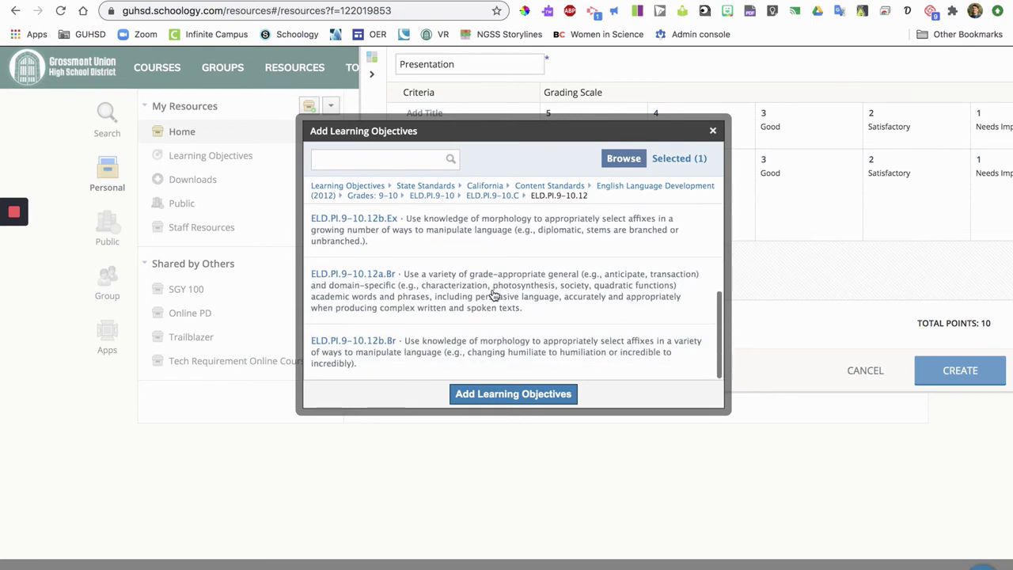
left_click(492, 294)
left_click(487, 344)
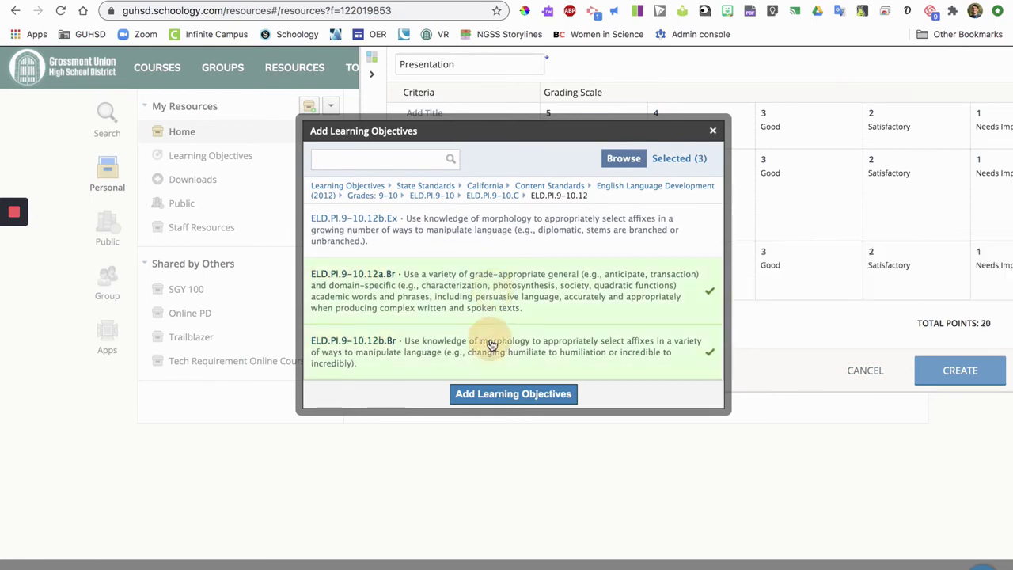
left_click(713, 131)
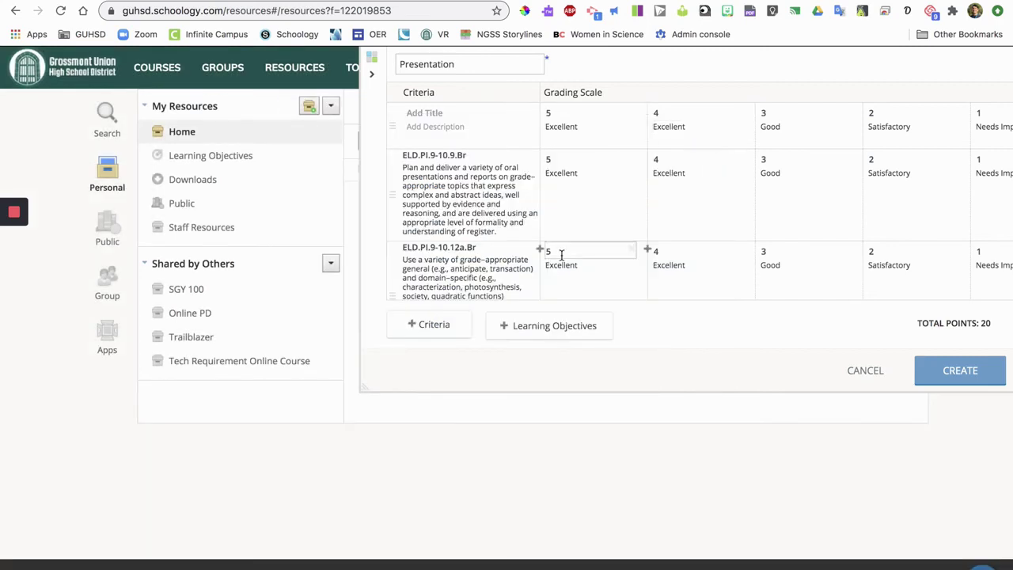
Delete the empty first criterion row from the rubric
scroll(637, 208, "down", 1)
scroll(637, 211, "up", 1)
scroll(657, 165, "right", 3)
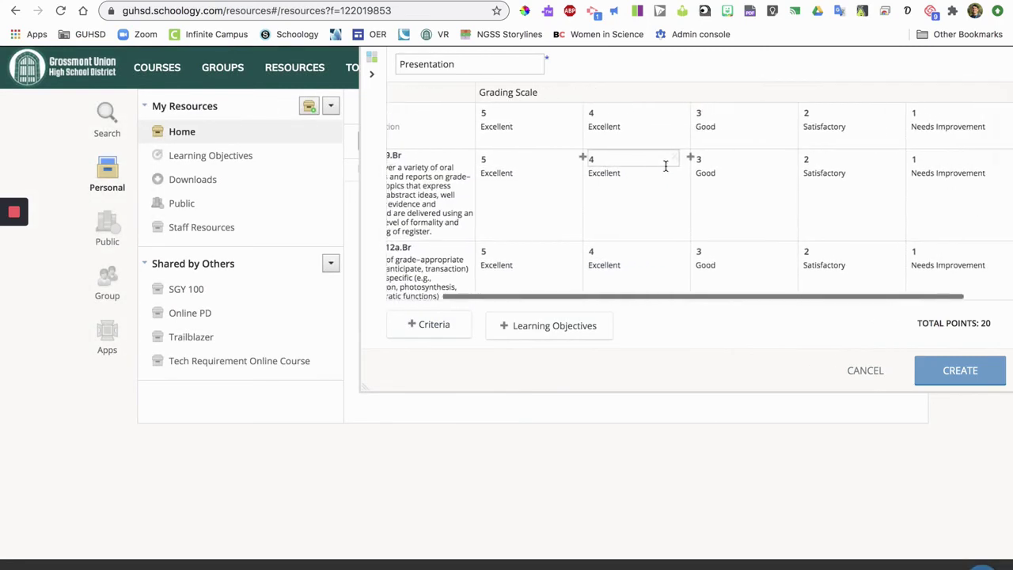
left_click(998, 112)
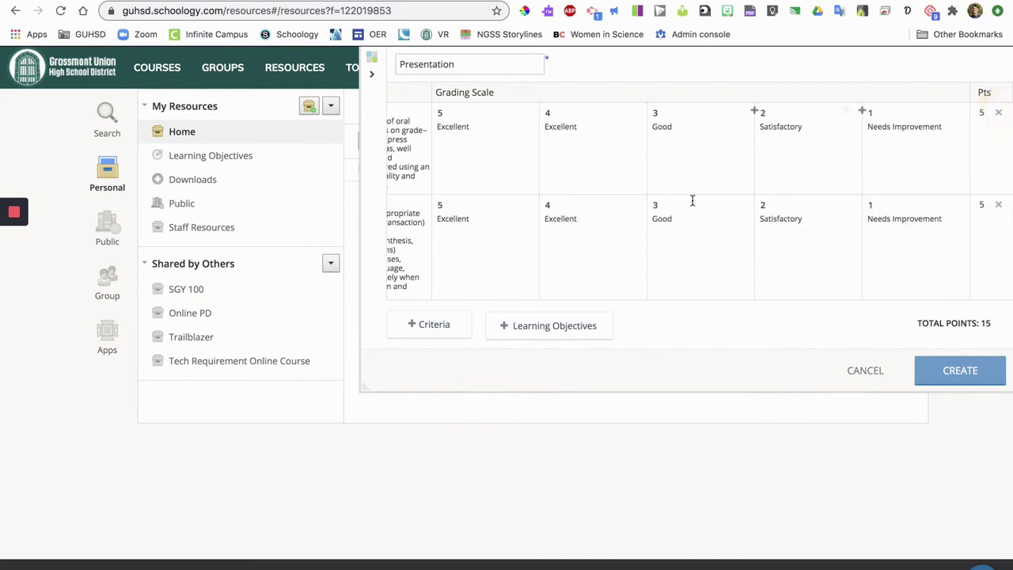
Remove the 5-point Excellent level from all three ELD criteria, leaving 12 total points
scroll(649, 215, "left", 3)
scroll(646, 214, "down", 5)
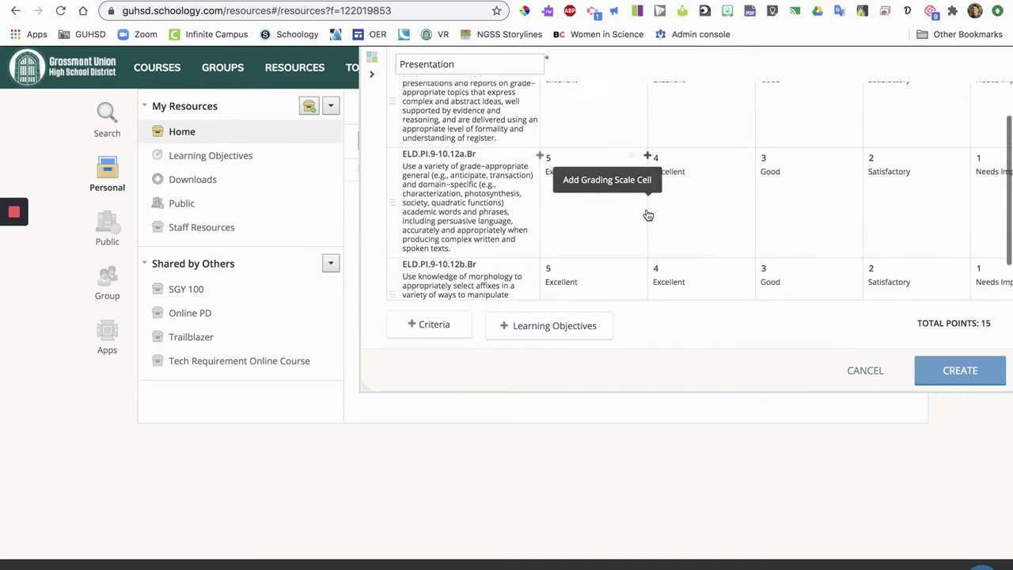
scroll(653, 229, "up", 5)
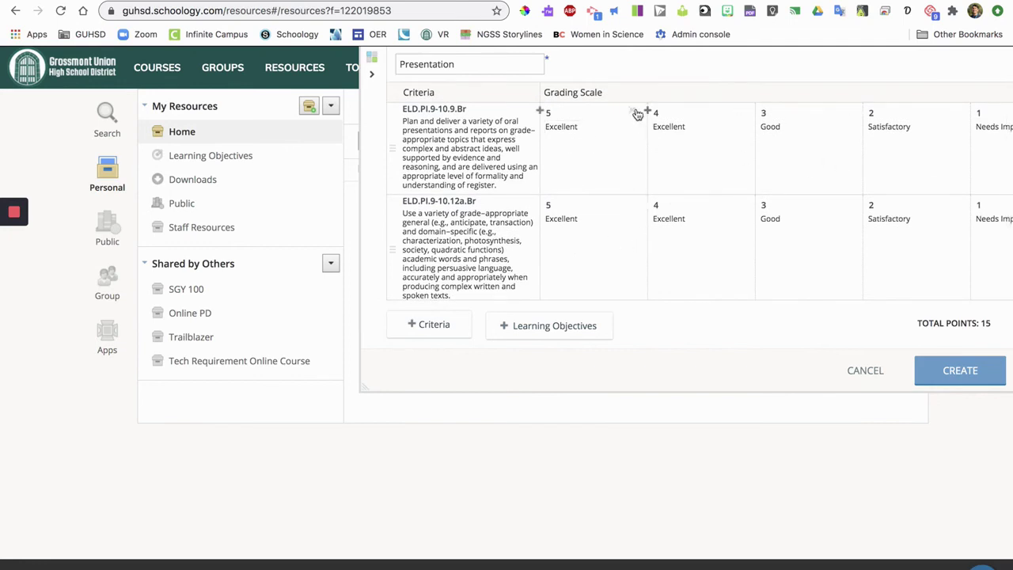
left_click(633, 110)
left_click(638, 203)
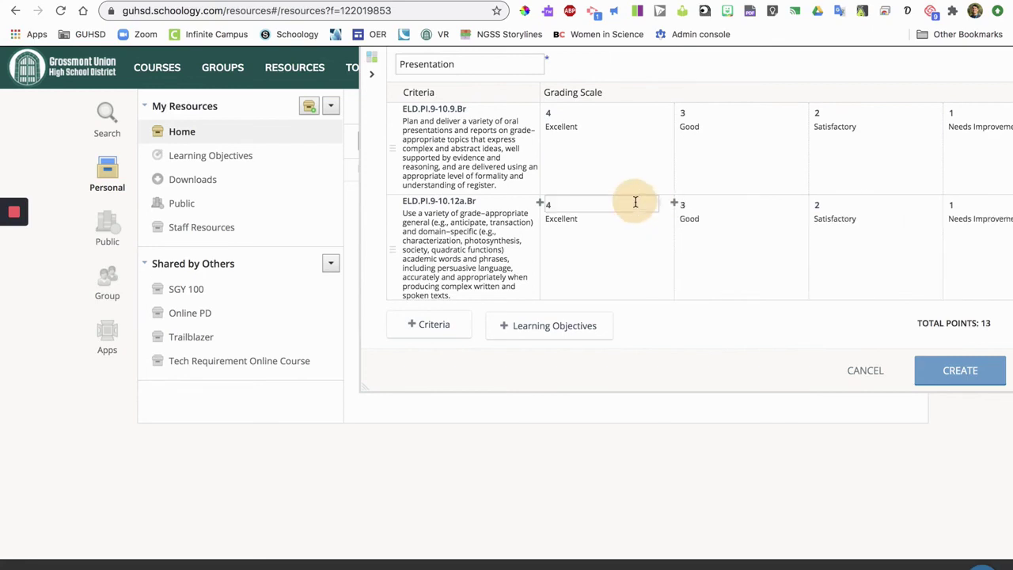
scroll(640, 210, "down", 2)
left_click(631, 237)
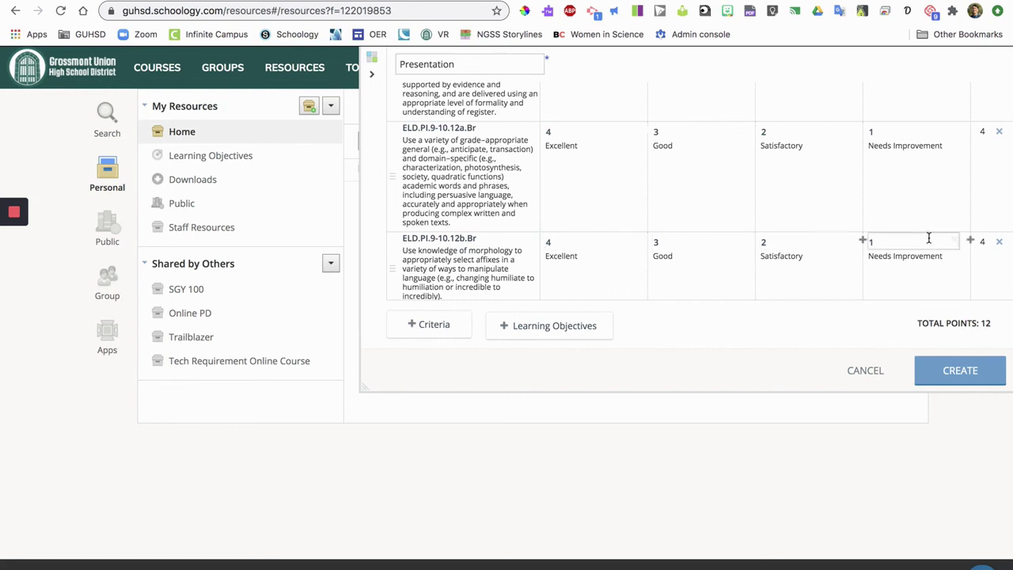
scroll(910, 135, "up", 1)
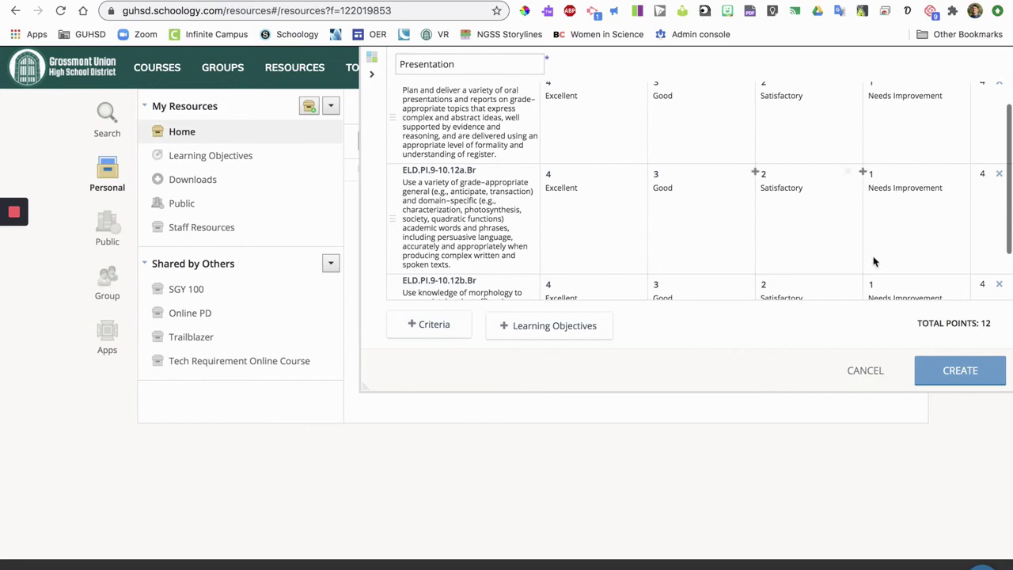
scroll(873, 260, "down", 1)
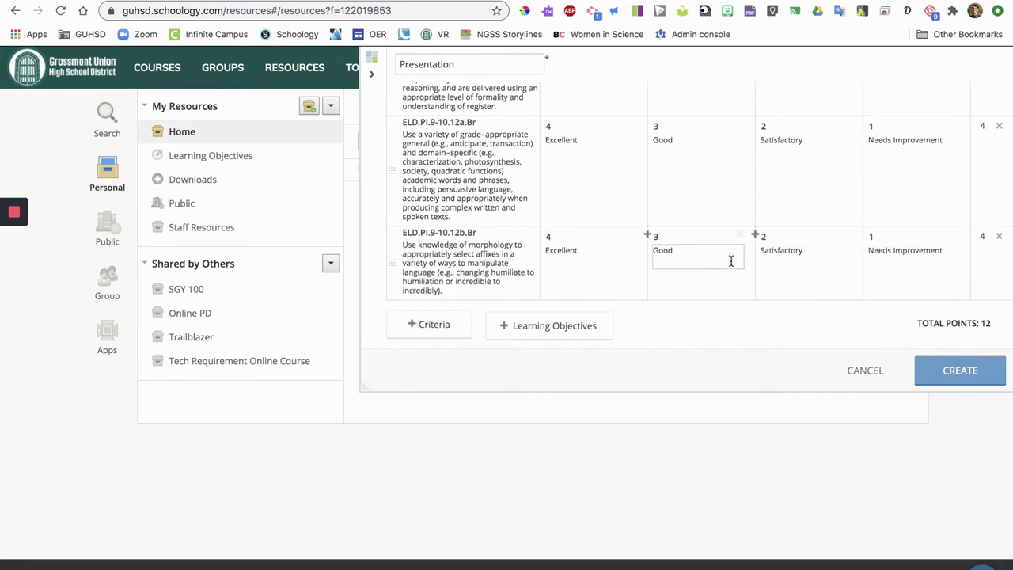
scroll(730, 261, "up", 2)
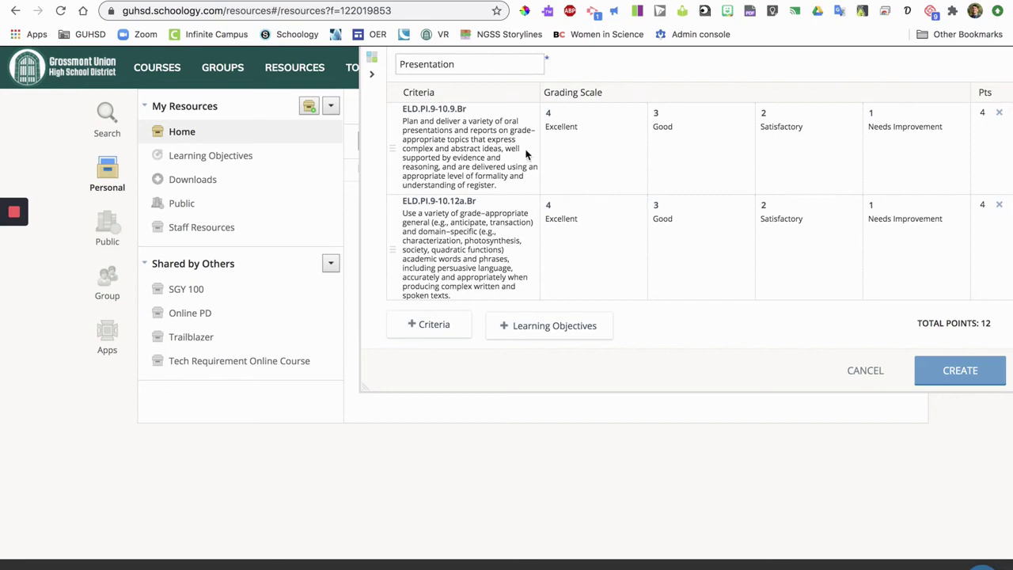
Retitle the rubric 'Presenting', create it in the ELD folder, and show the Add Resources list
left_click(487, 66)
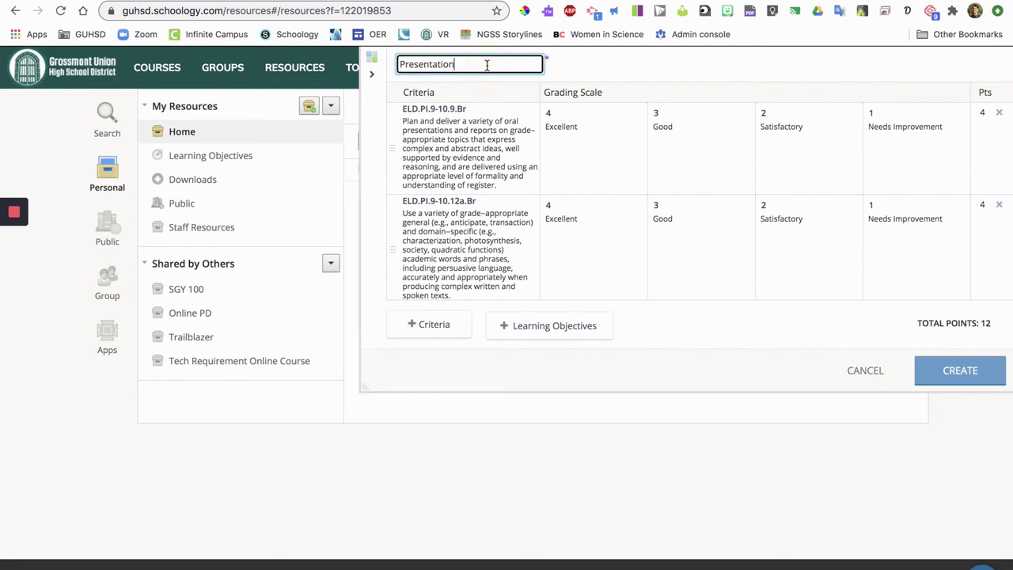
key("BackSpace")
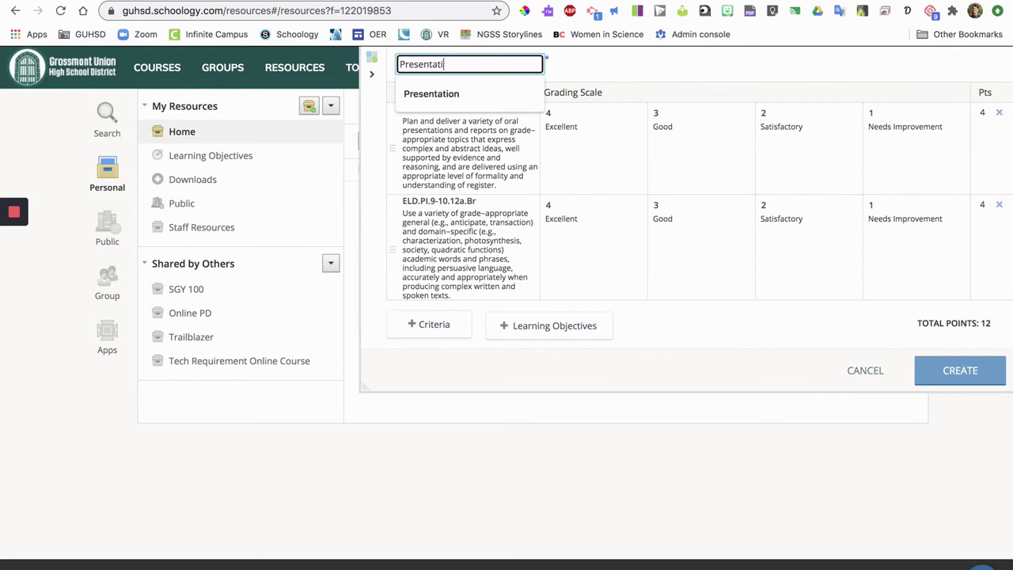
type("ng")
key("BackSpace")
key("BackSpace")
type("ing")
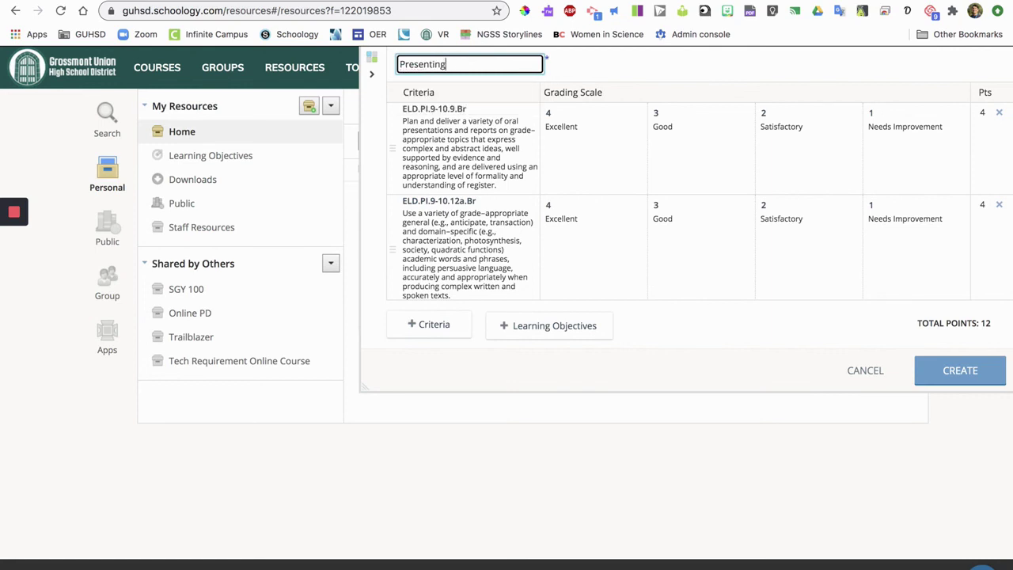
left_click(969, 374)
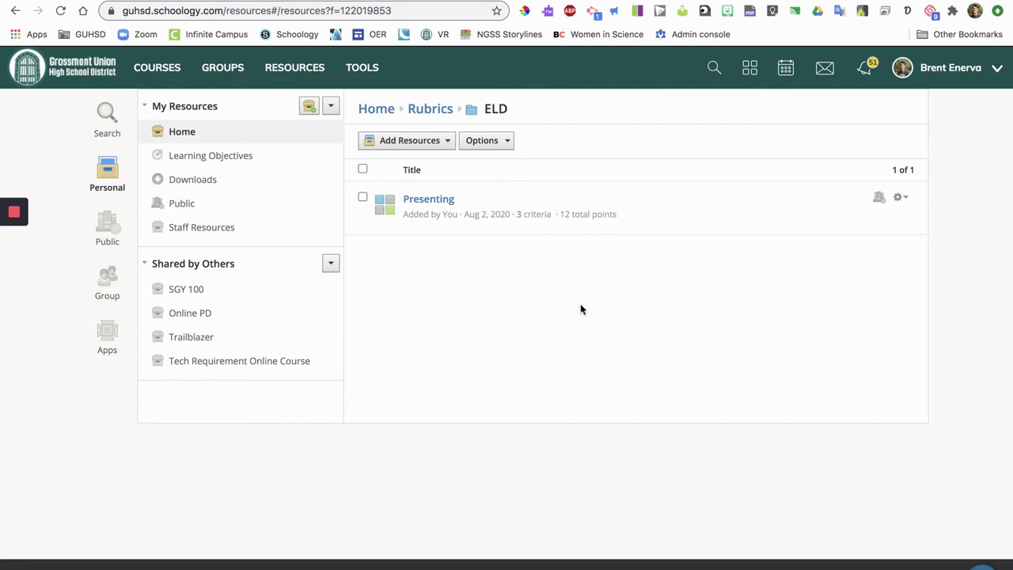
left_click(448, 143)
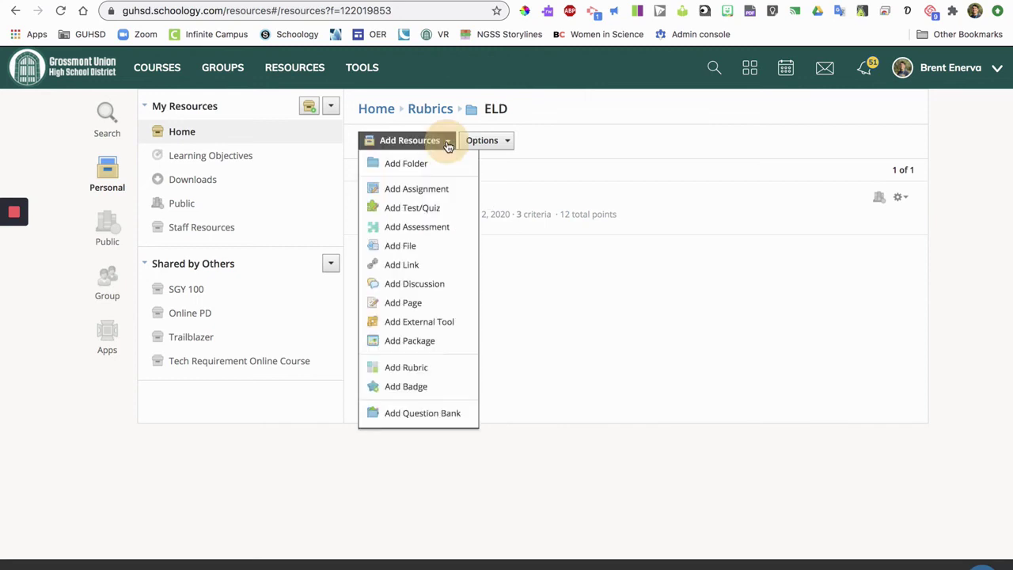